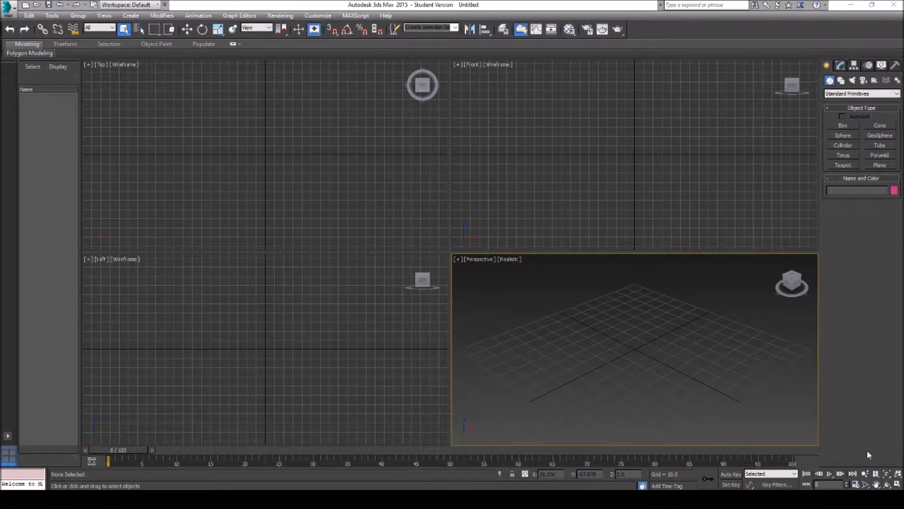
Tilt the Perspective view flatter over the grid and start creating a Box primitive.
left_click(887, 484)
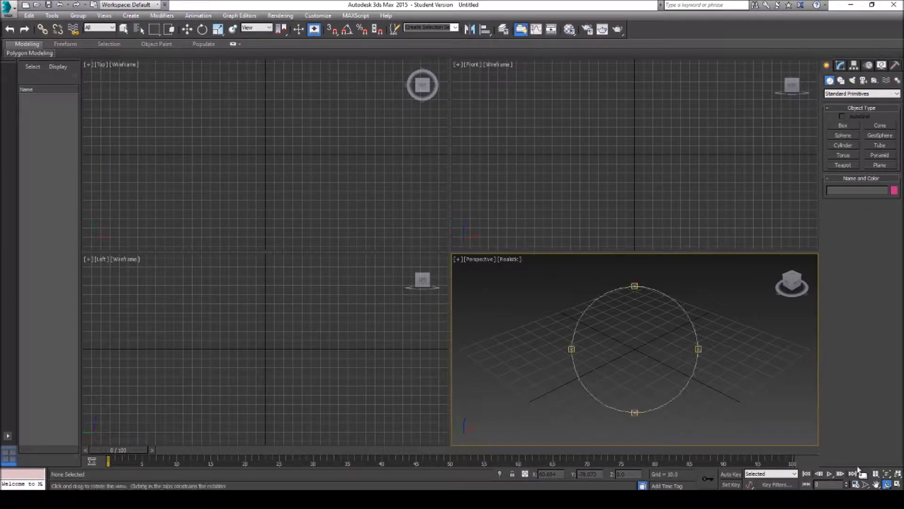
left_click_drag(650, 343, 612, 343)
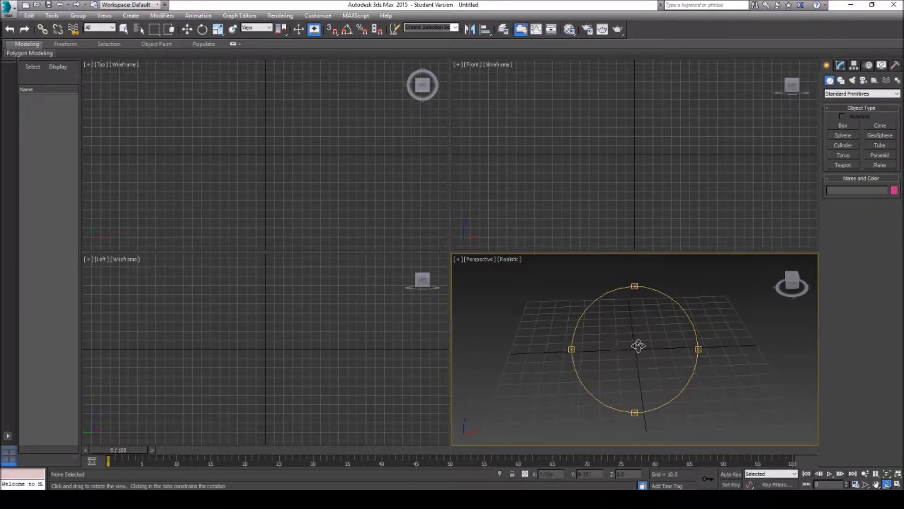
left_click(843, 125)
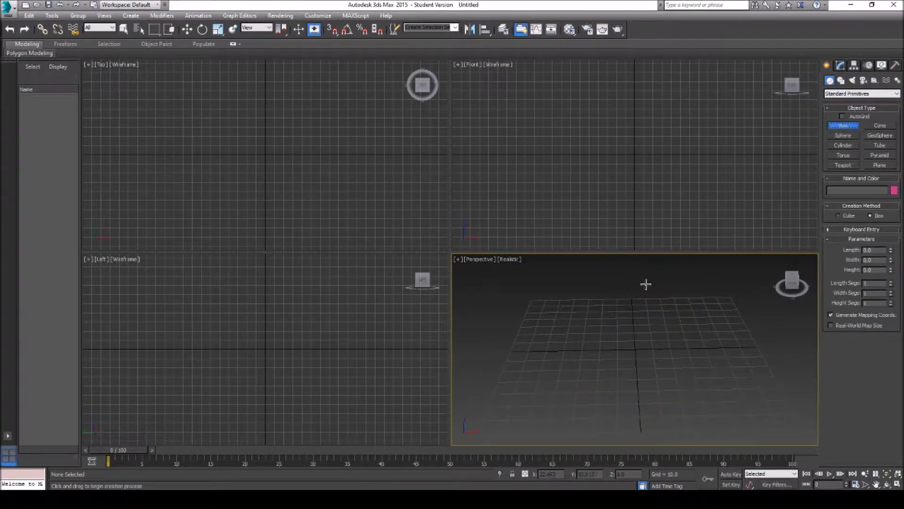
Draw Box001 on the grid and set length 100, width 100, height 5.
left_click_drag(554, 316, 747, 399)
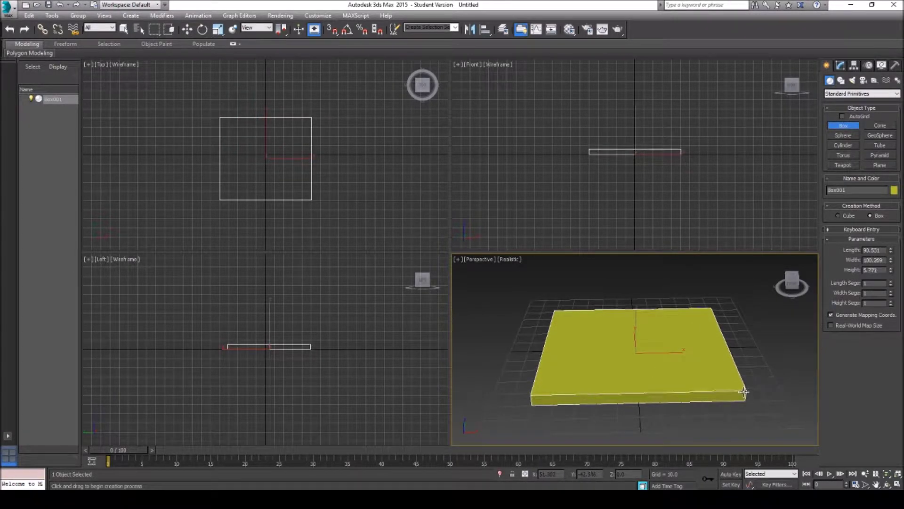
left_click(745, 392)
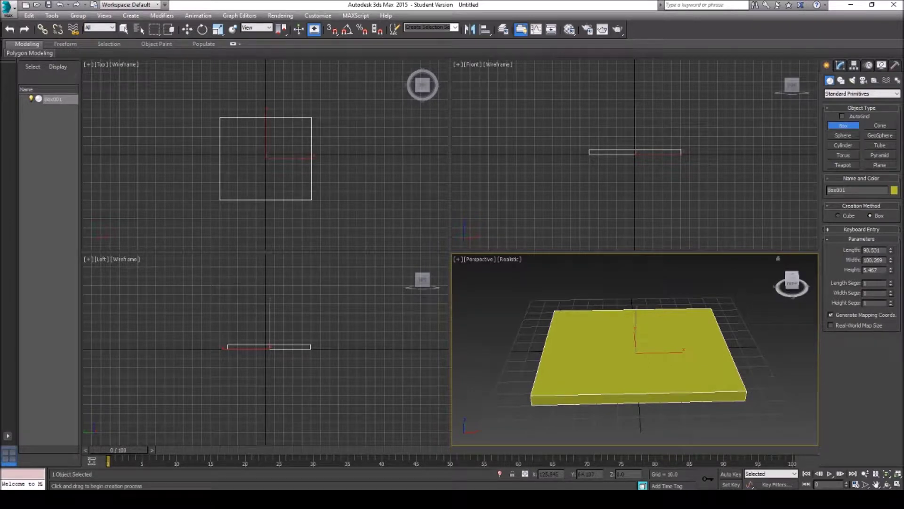
type("100")
key("Tab")
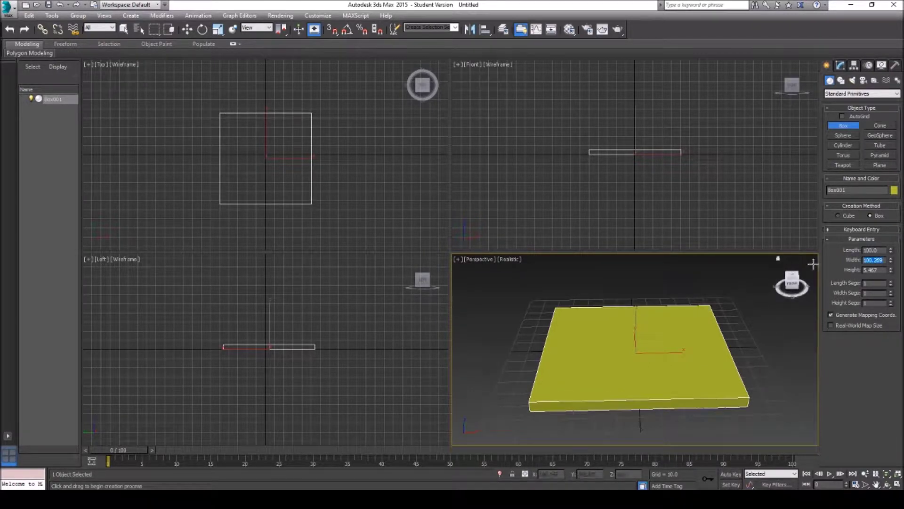
type("100")
key("Tab")
double_click(875, 269)
type("5")
key("Return")
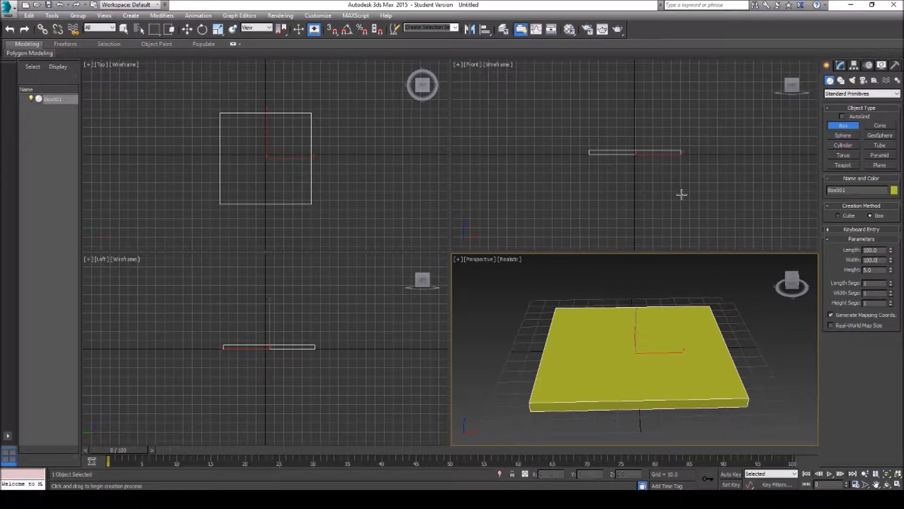
right_click(620, 383)
Convert the box to an Editable Poly.
right_click(603, 376)
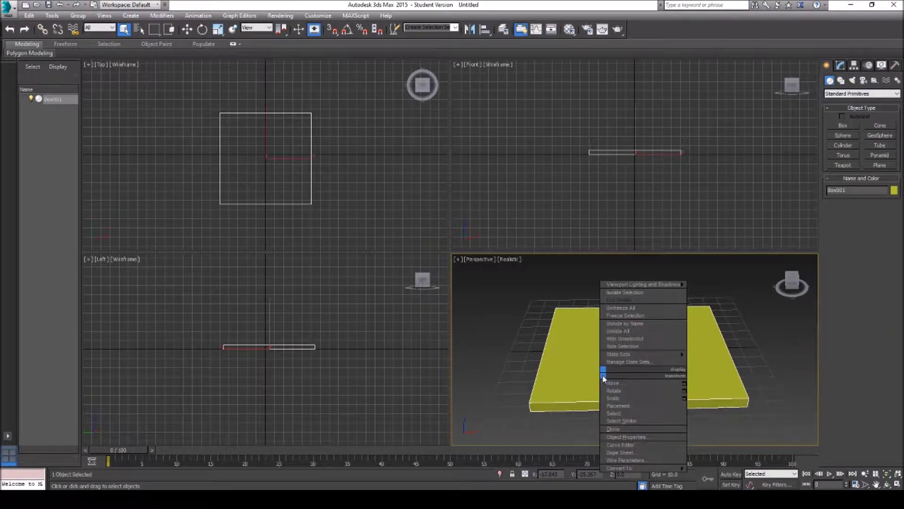
mouse_move(643, 471)
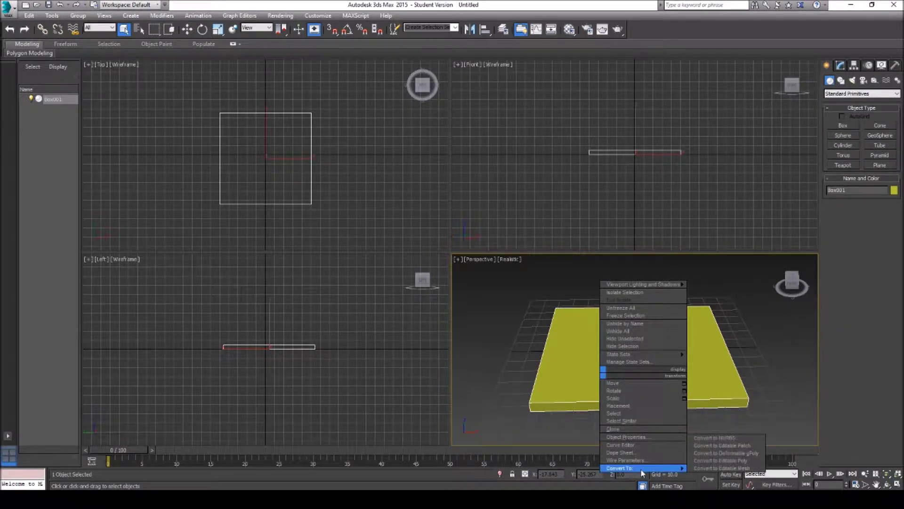
left_click(723, 461)
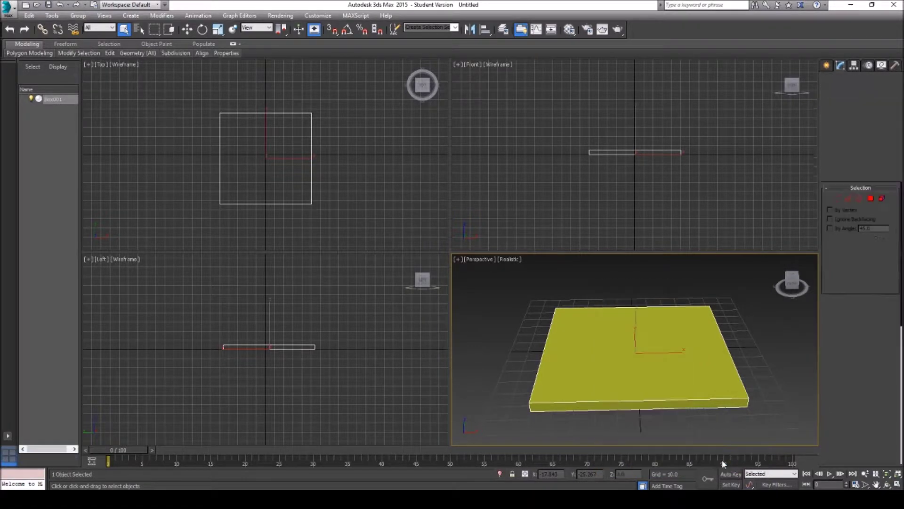
Select the slab's four top corner vertices and switch to the Scale tool.
left_click(836, 199)
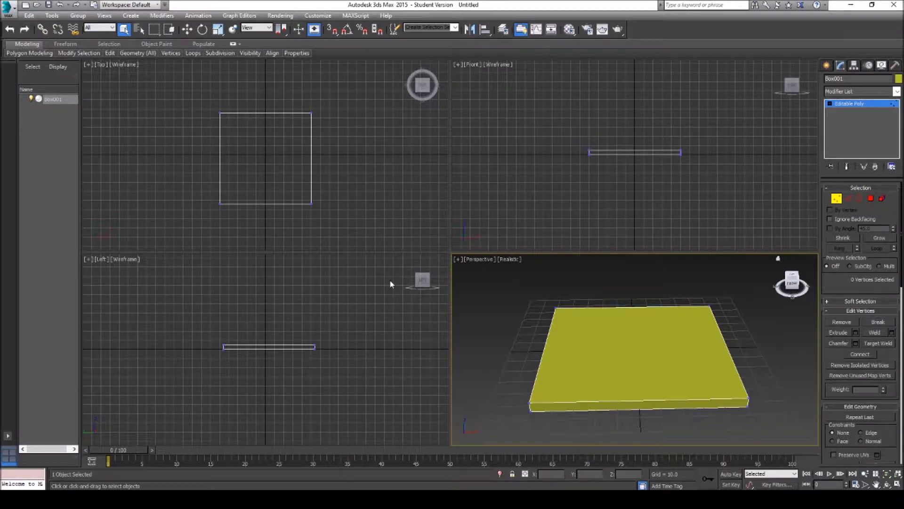
left_click_drag(581, 119, 695, 154)
right_click(627, 349)
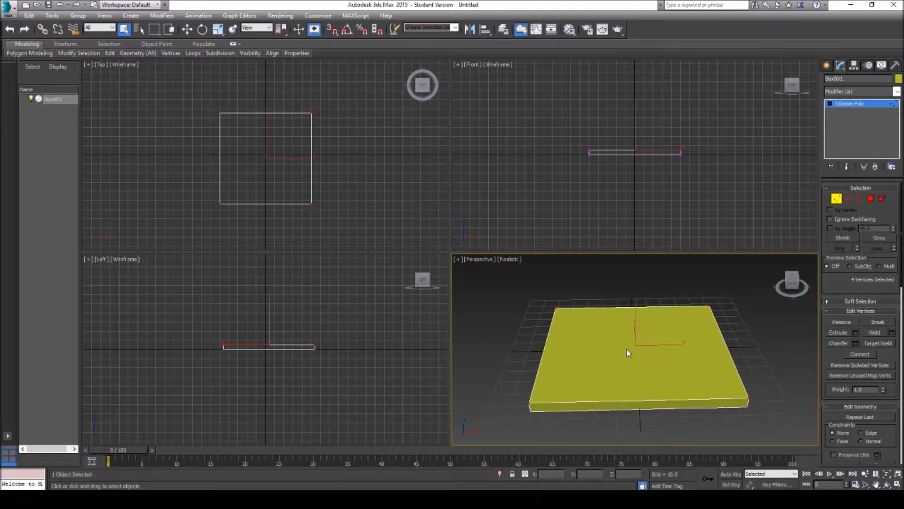
right_click(626, 349)
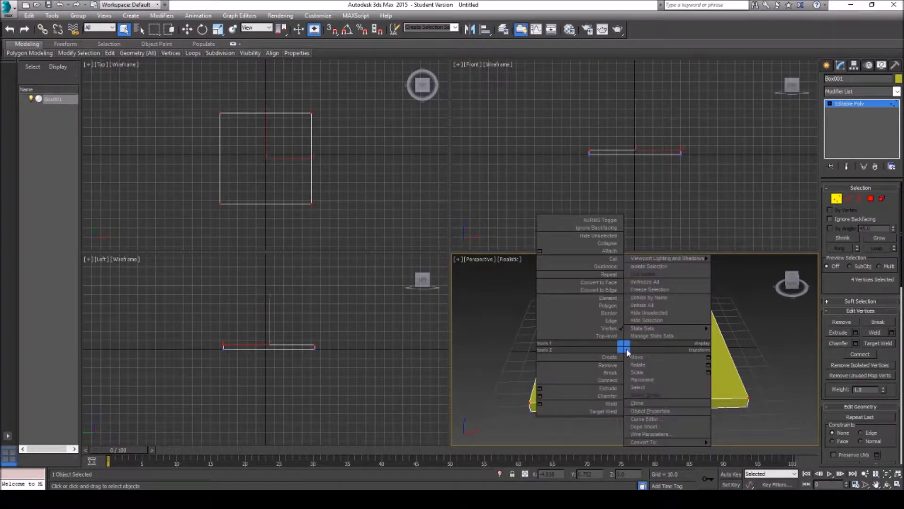
left_click(641, 374)
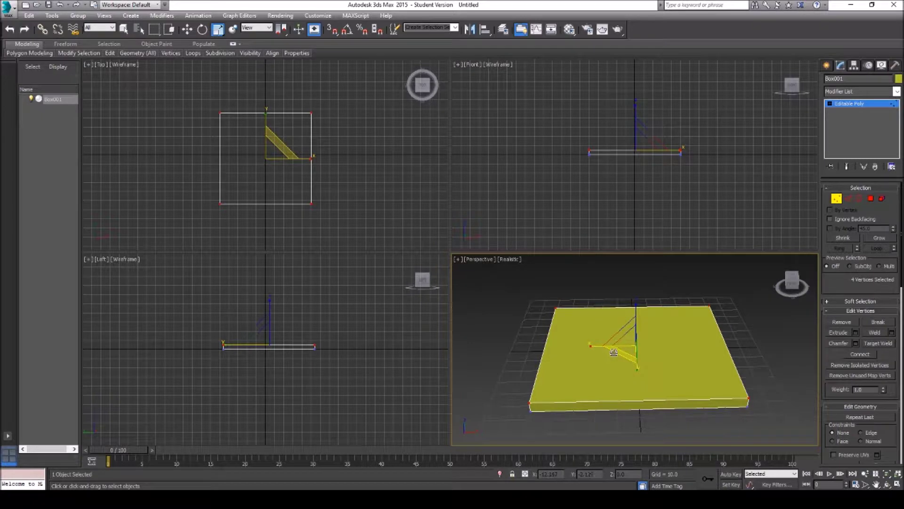
Scale the top corner vertices inward to about 90% to taper the sides.
mouse_move(619, 351)
left_mouse_down()
mouse_move(631, 335)
mouse_move(622, 356)
left_mouse_up()
left_click_drag(622, 354, 622, 352)
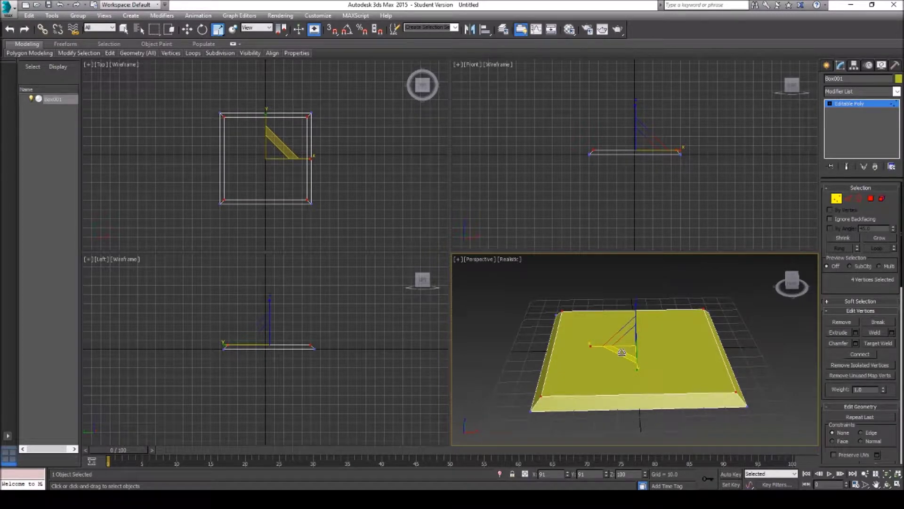
left_click_drag(622, 353, 621, 350)
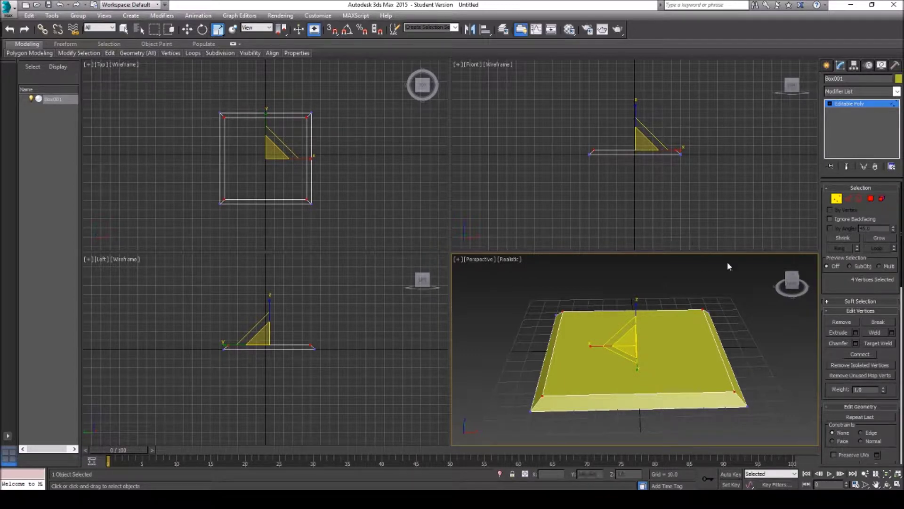
Inset the slab's top face by 2.0 in Polygon mode.
left_click(871, 199)
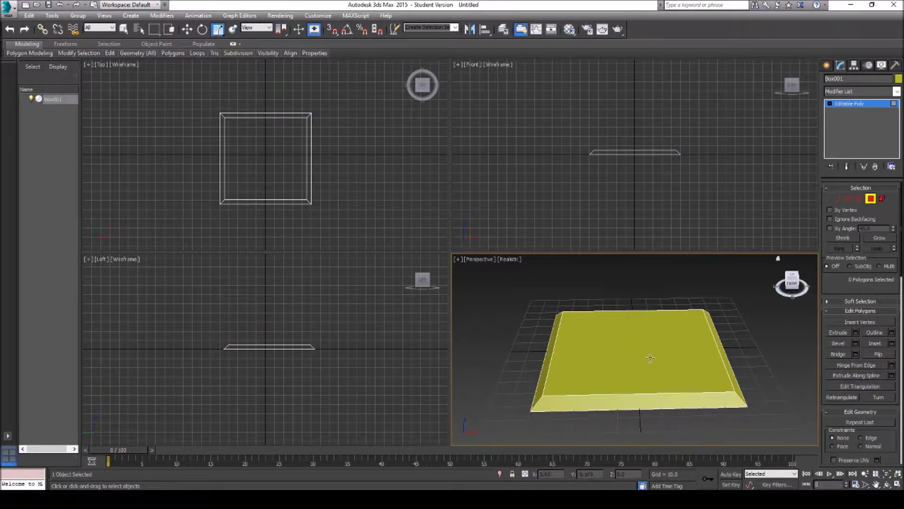
left_click(636, 355)
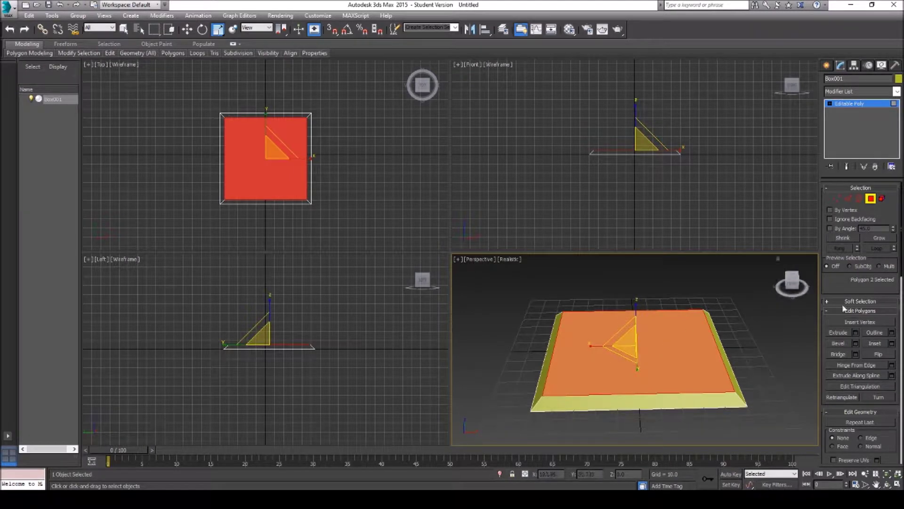
left_click(892, 343)
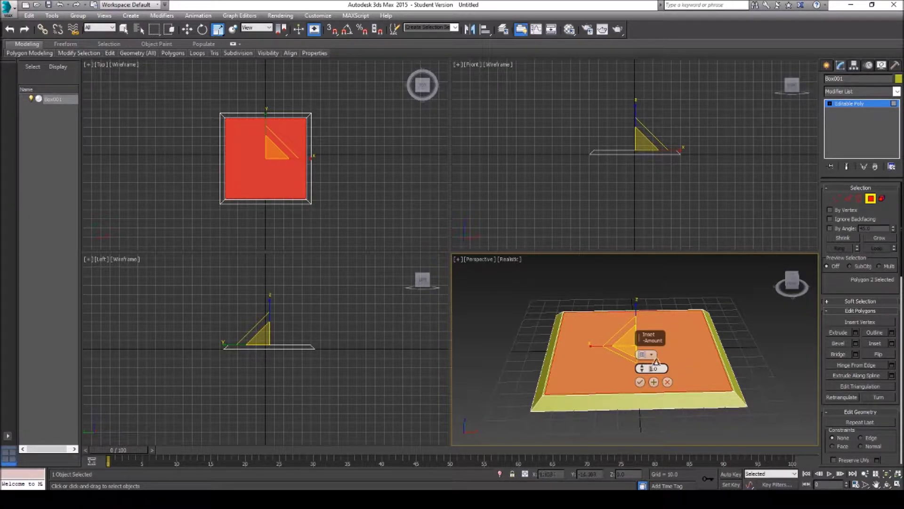
left_click_drag(705, 351, 705, 363)
left_click(641, 383)
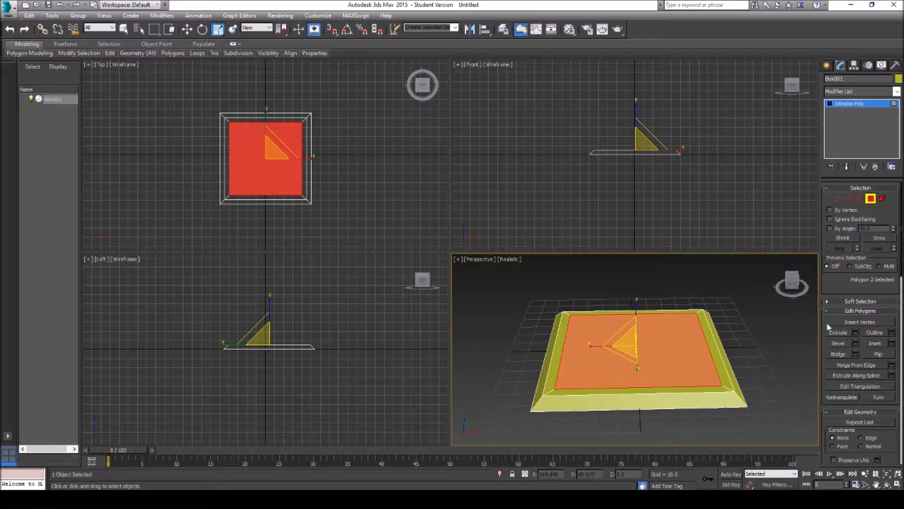
left_click(857, 333)
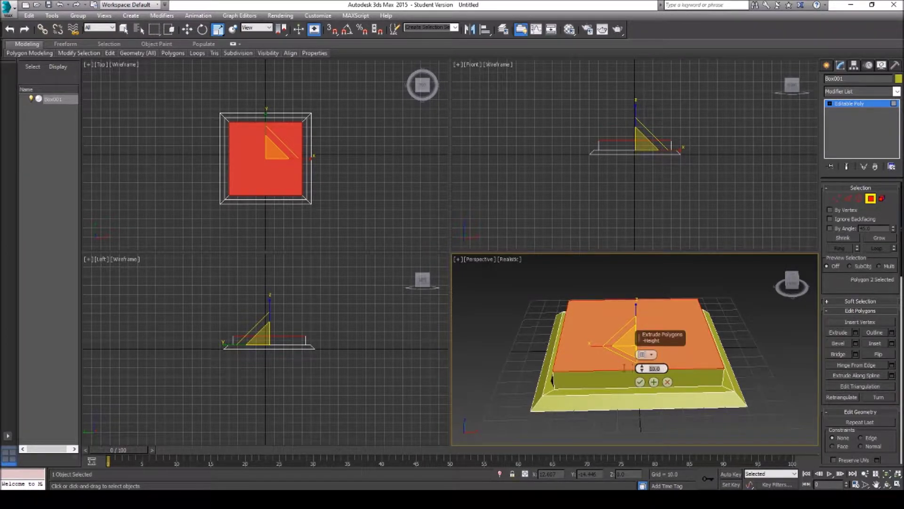
Extrude the inset face inward to -2.0 to form a shallow recess.
key("BackSpace")
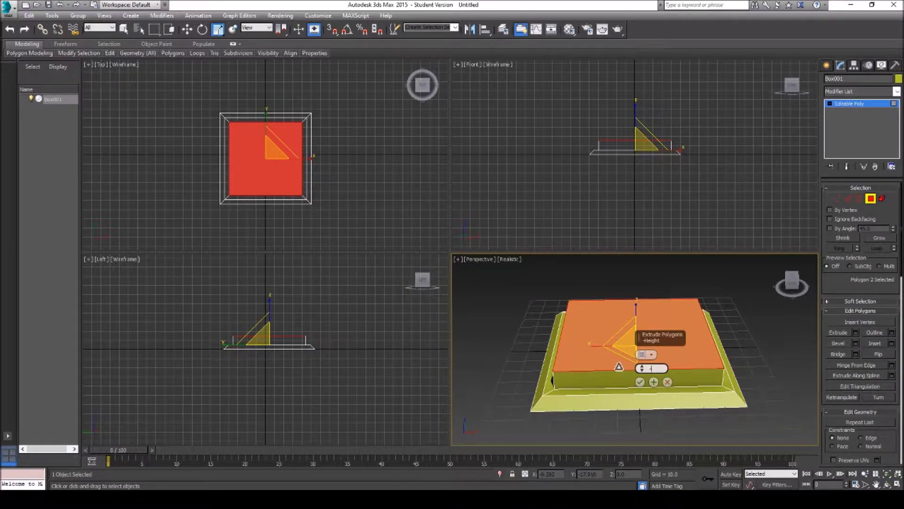
type("-3")
key("Return")
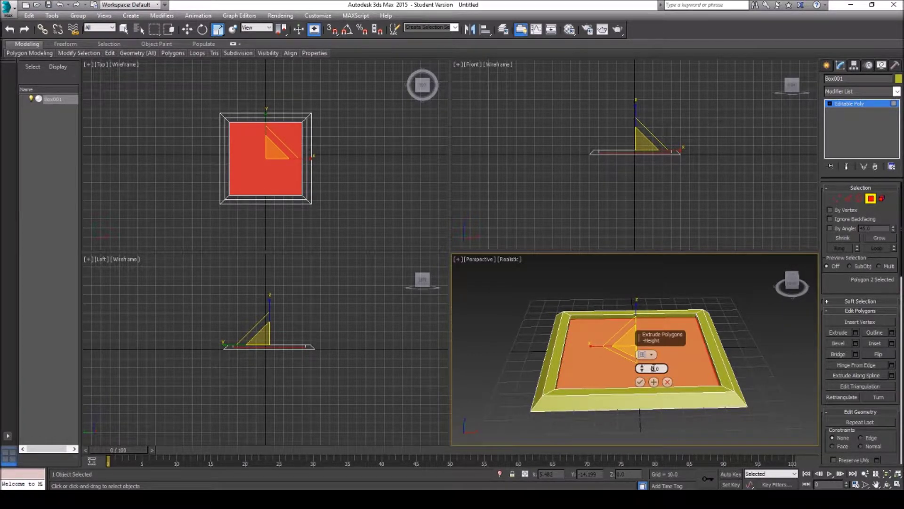
left_click_drag(653, 369, 642, 384)
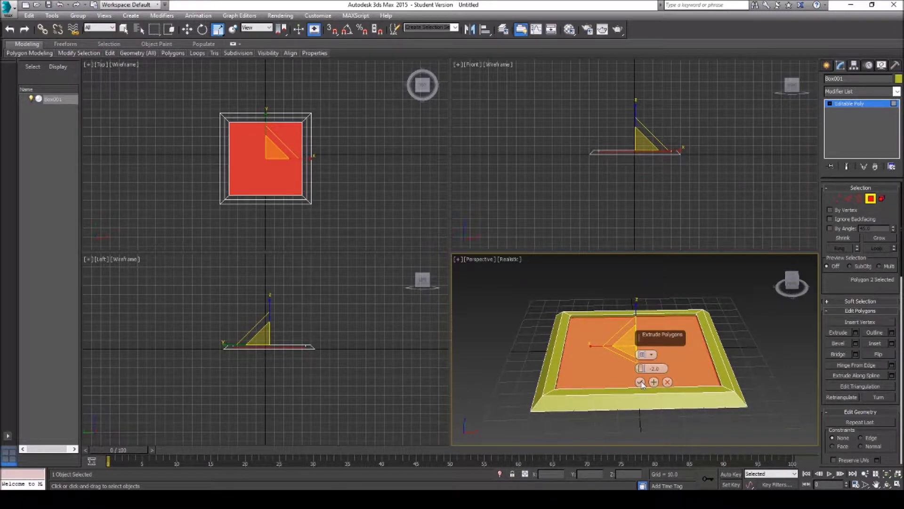
left_click(641, 383)
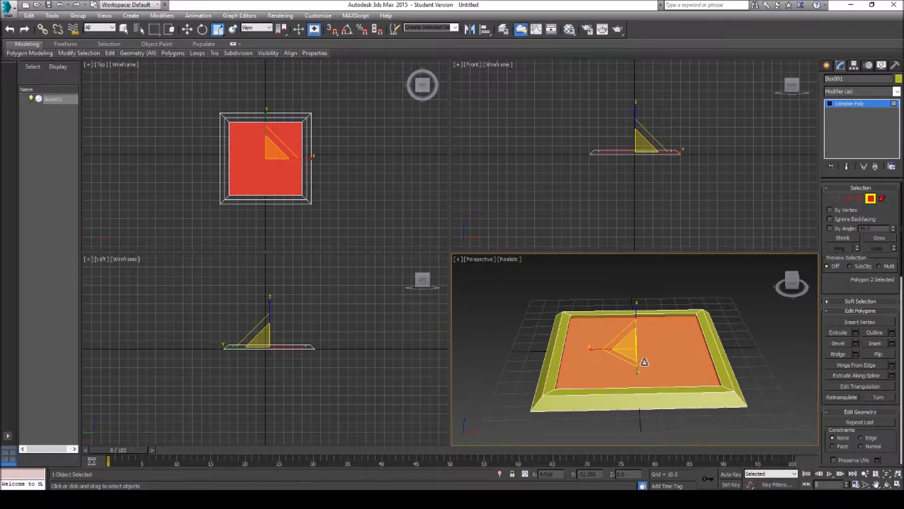
left_click(887, 484)
Orbit to inspect the recess, switch to Move, and clear the polygon selection.
mouse_move(635, 370)
left_mouse_down()
mouse_move(635, 384)
mouse_move(638, 371)
left_mouse_up()
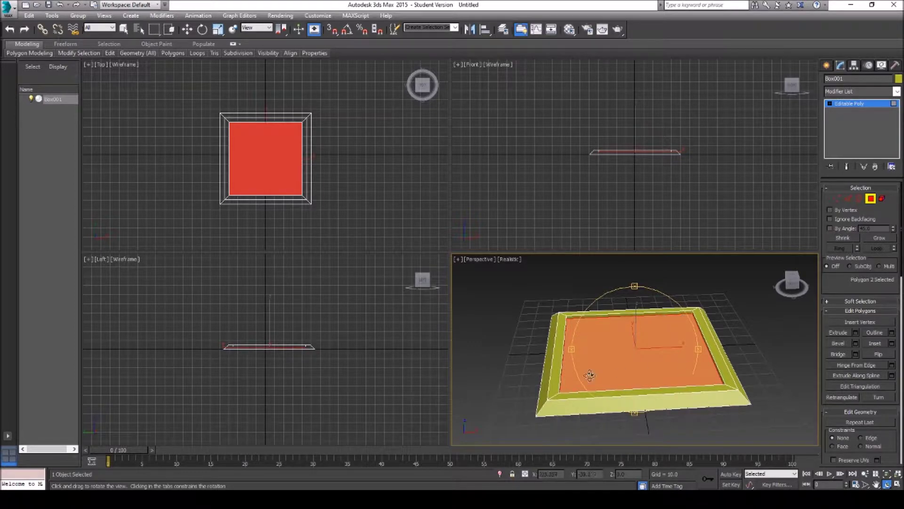
left_click_drag(621, 349, 629, 344)
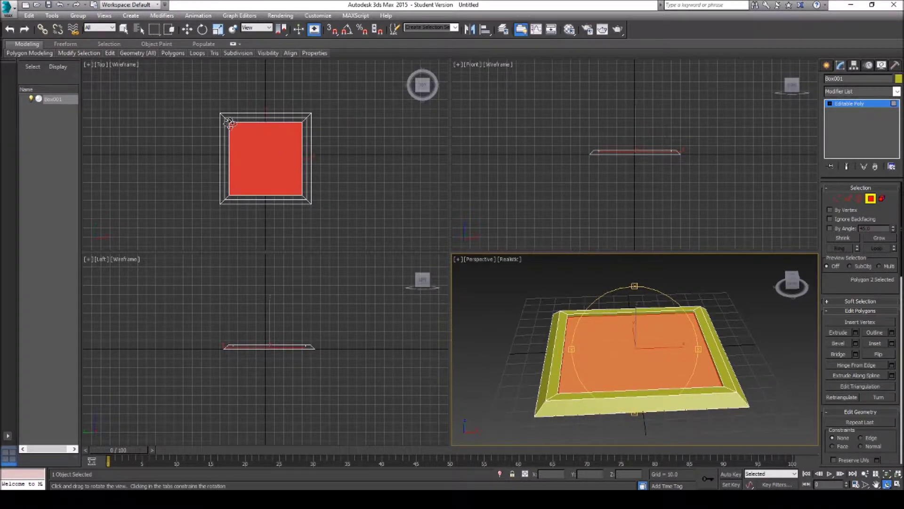
right_click(281, 114)
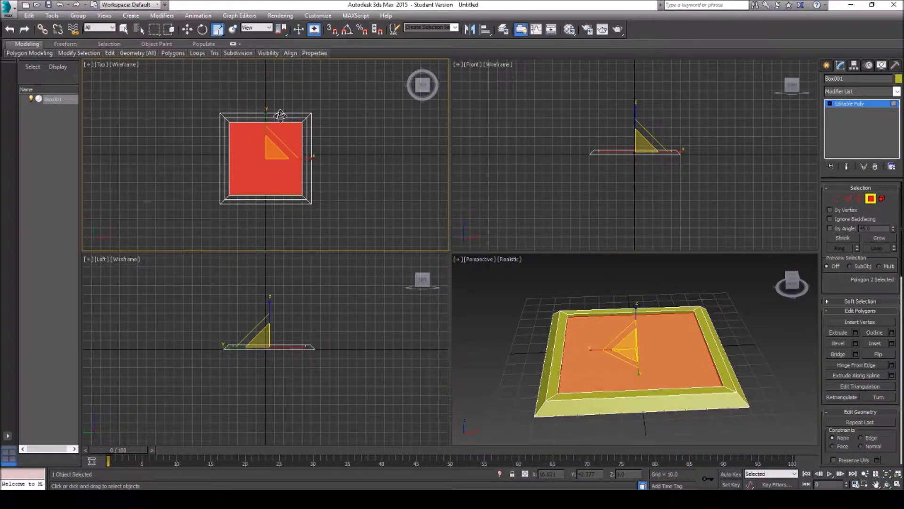
right_click(261, 132)
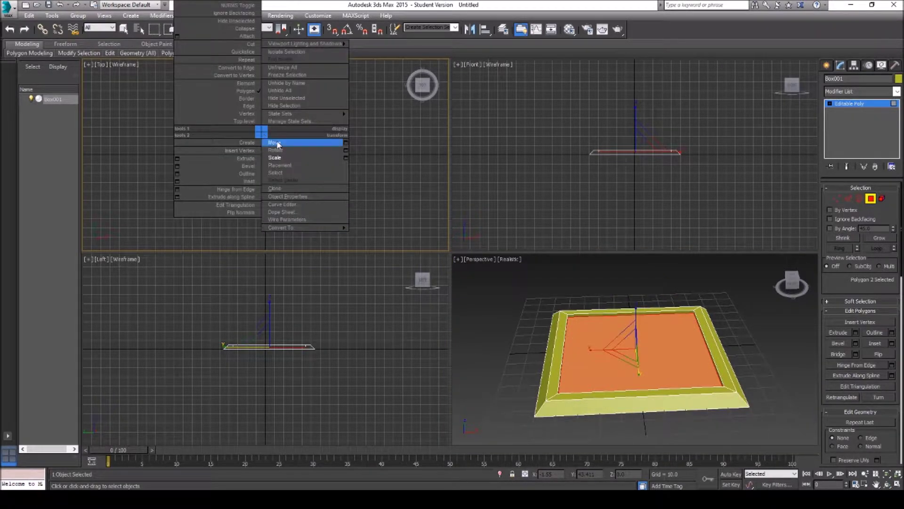
left_click(276, 143)
right_click(754, 301)
left_click(754, 301)
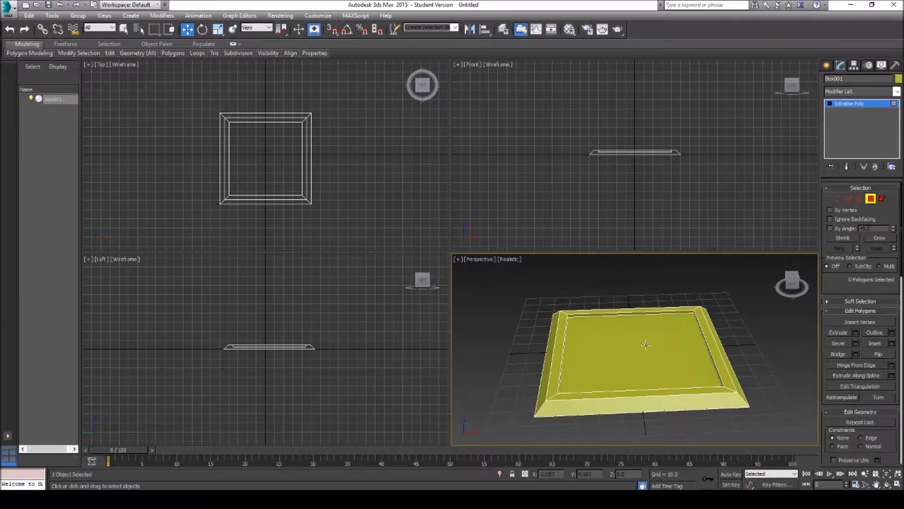
left_click(307, 147)
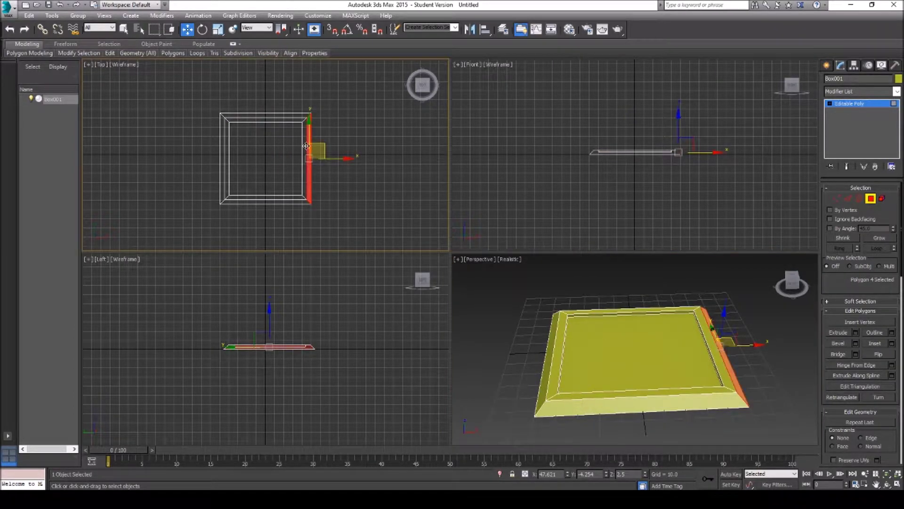
left_click(348, 125)
Exit Polygon mode and move the tray along Y to centre it on the origin.
left_click(871, 198)
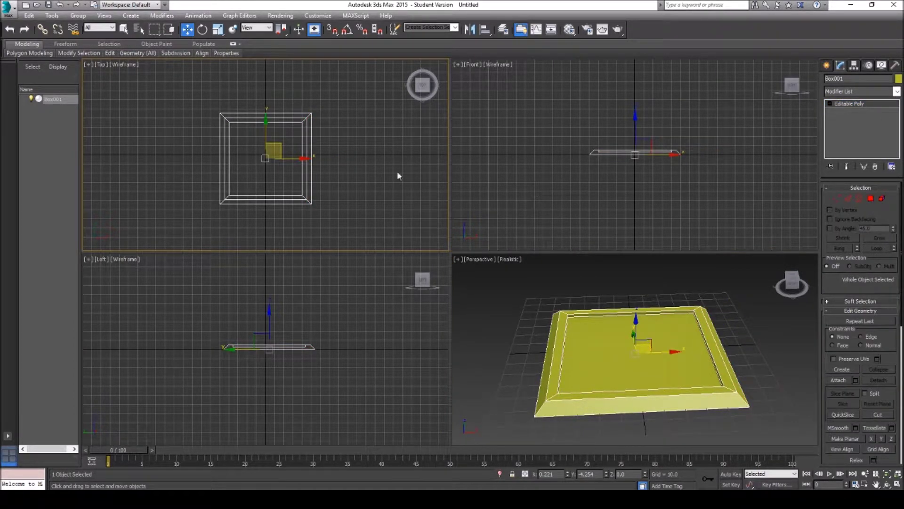
left_click_drag(265, 126, 266, 122)
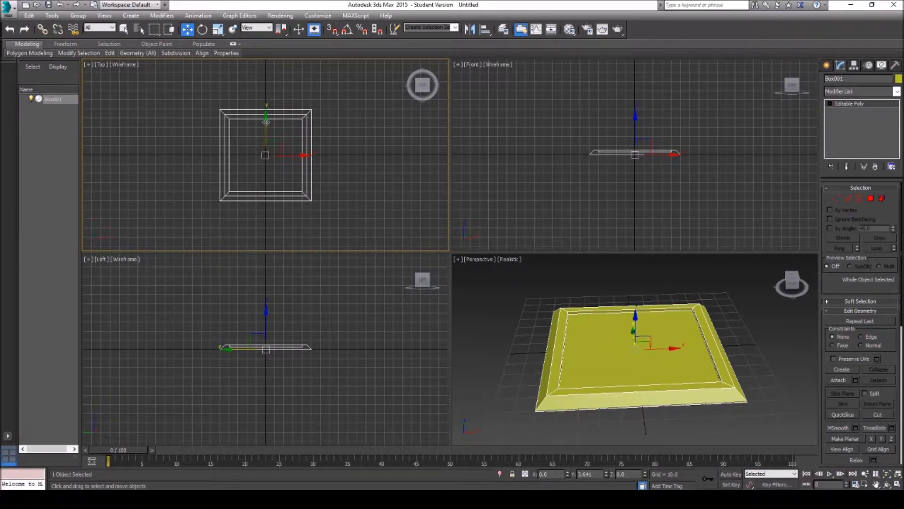
left_click_drag(266, 122, 267, 120)
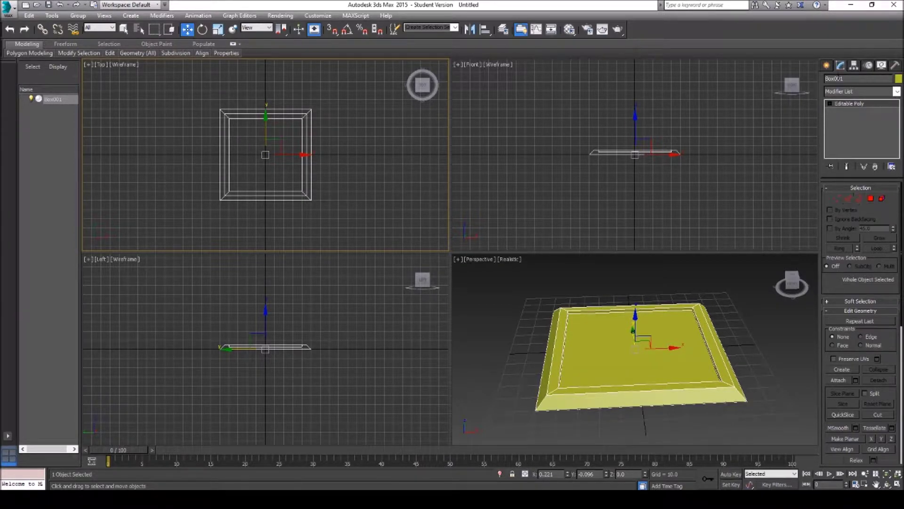
left_click(827, 66)
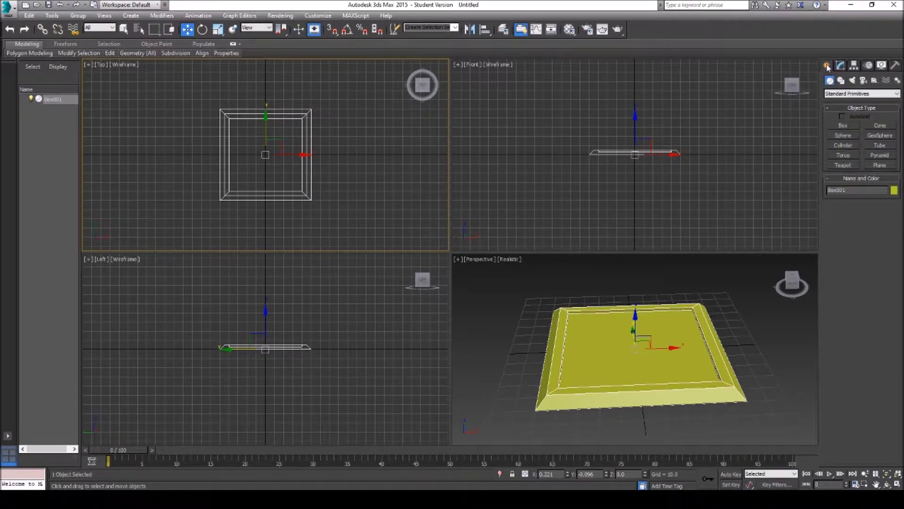
Draw a cylinder near the tray's corner with a single height segment.
left_click(844, 146)
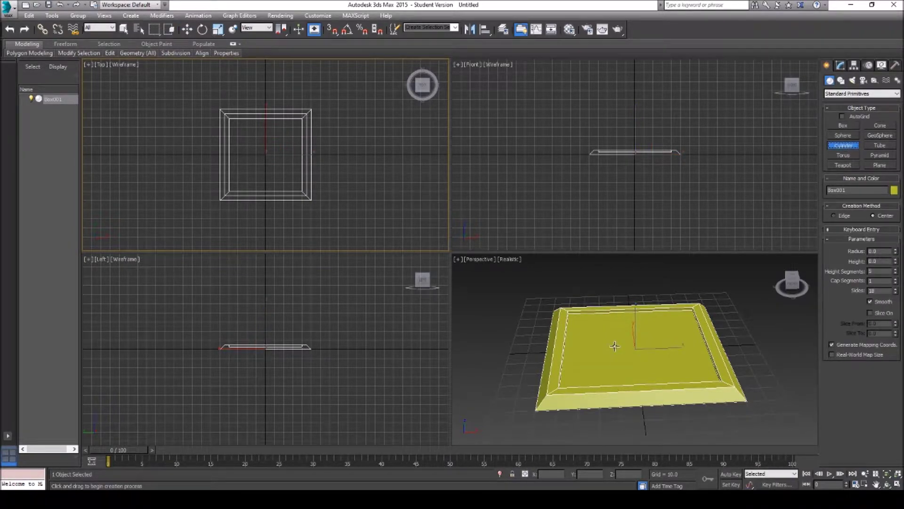
left_click_drag(236, 128, 245, 137)
left_click_drag(244, 135, 242, 133)
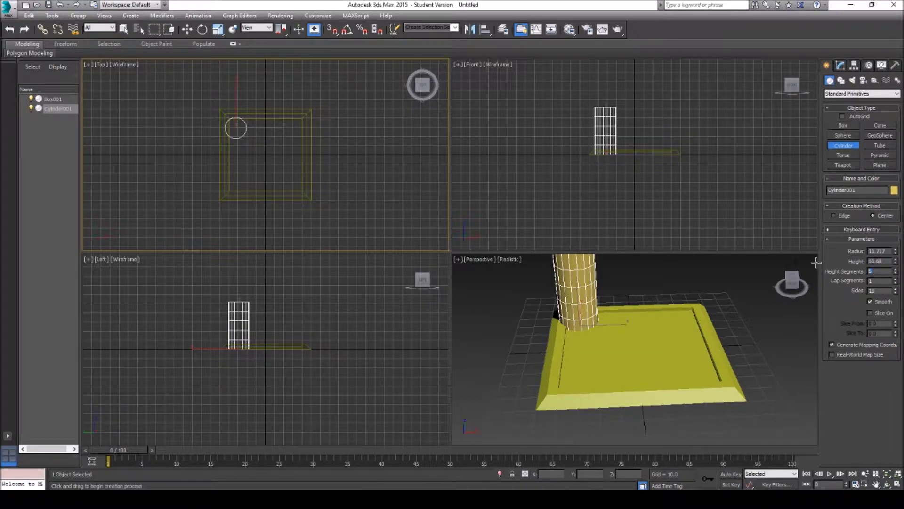
key("Return")
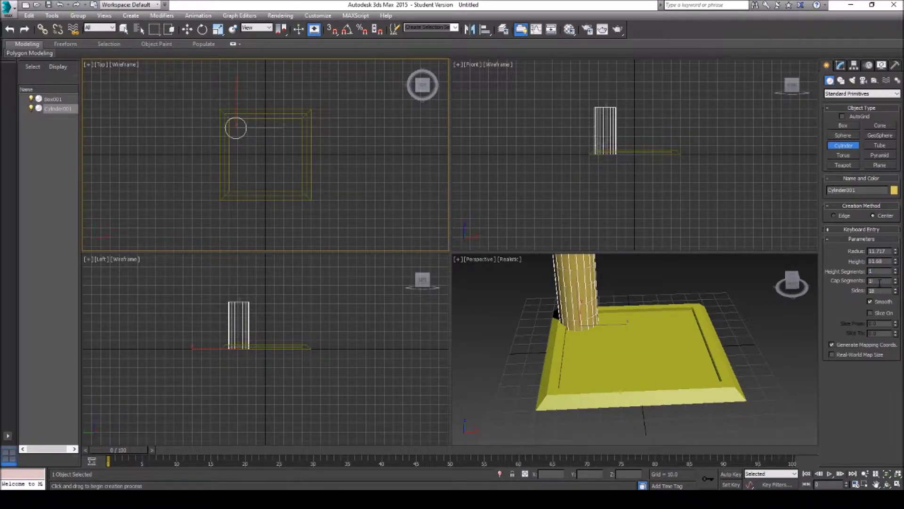
Set the cylinder to radius 10, height 50 and 3 sides.
scroll(628, 295, "down", 4)
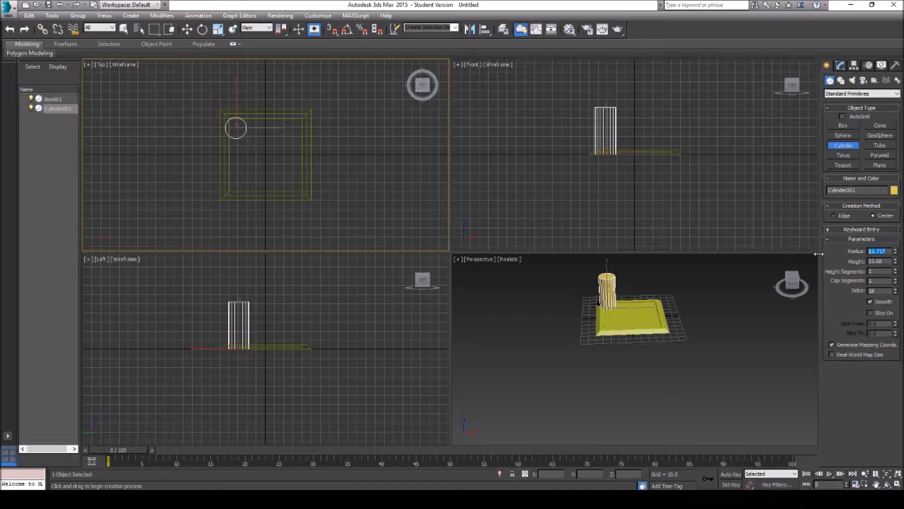
type("10")
key("Return")
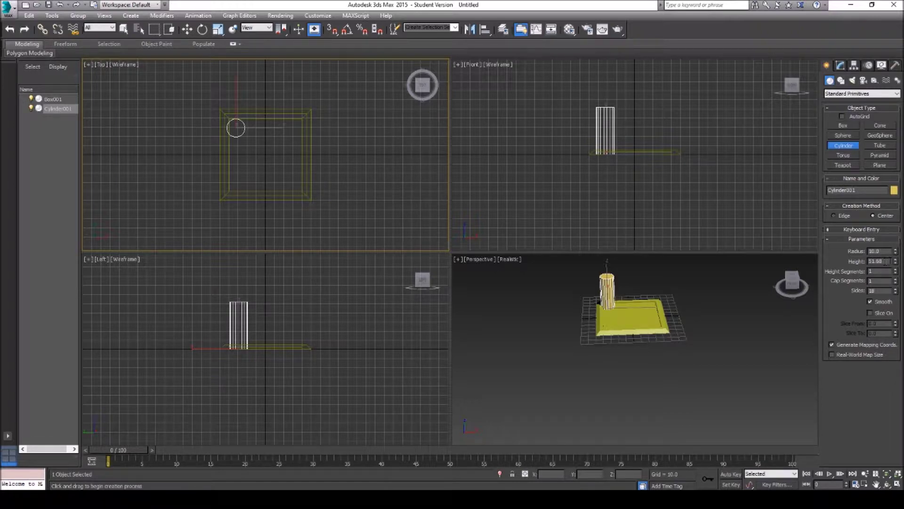
type("50")
key("Return")
scroll(605, 280, "up", 5)
double_click(877, 291)
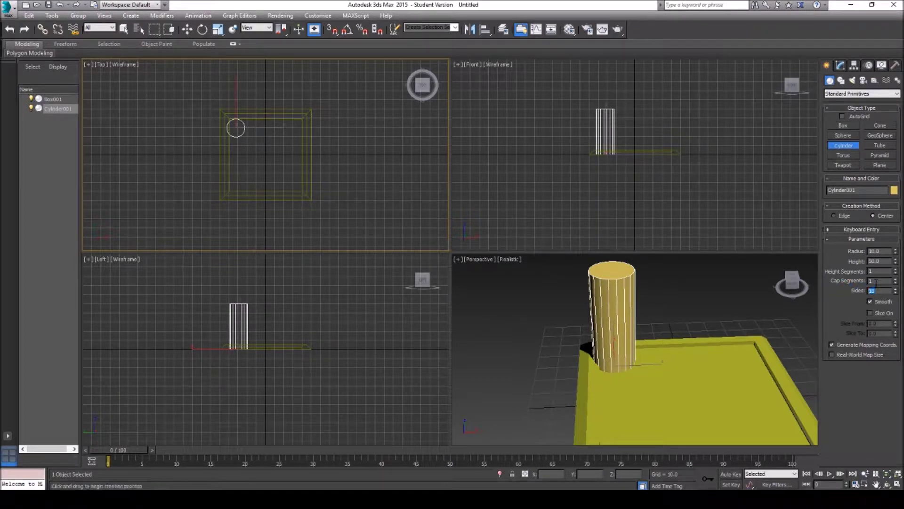
type("3")
key("Return")
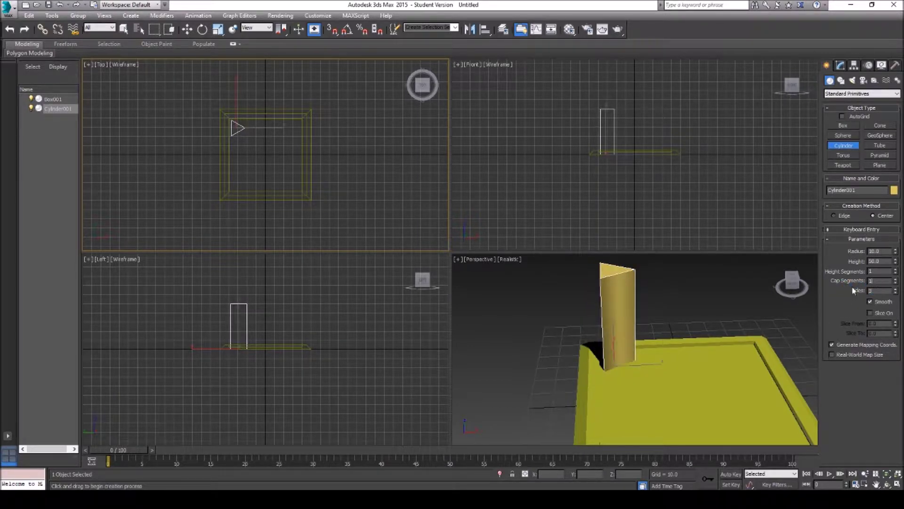
right_click(613, 113)
Collapse the 3-sided cylinder's top vertices into a point, then undo back to the cylinder.
key("w")
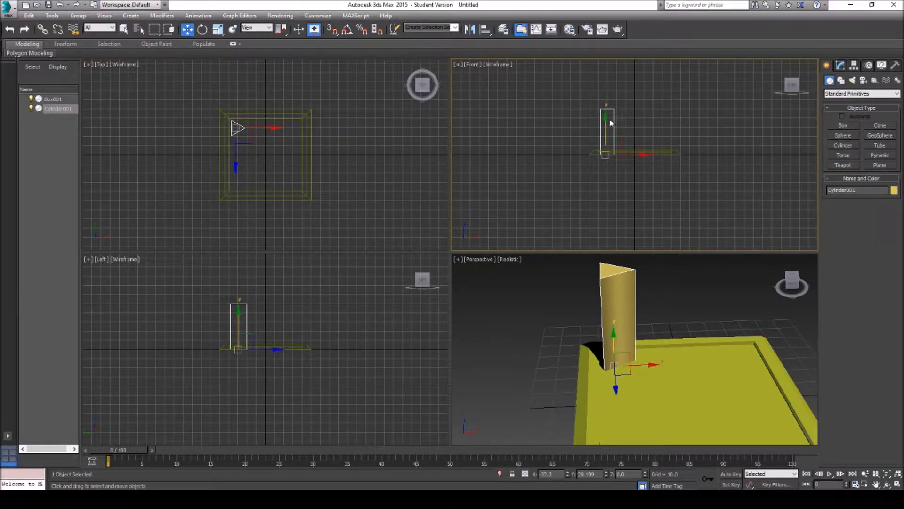
right_click(610, 120)
mouse_move(680, 205)
left_click(710, 221)
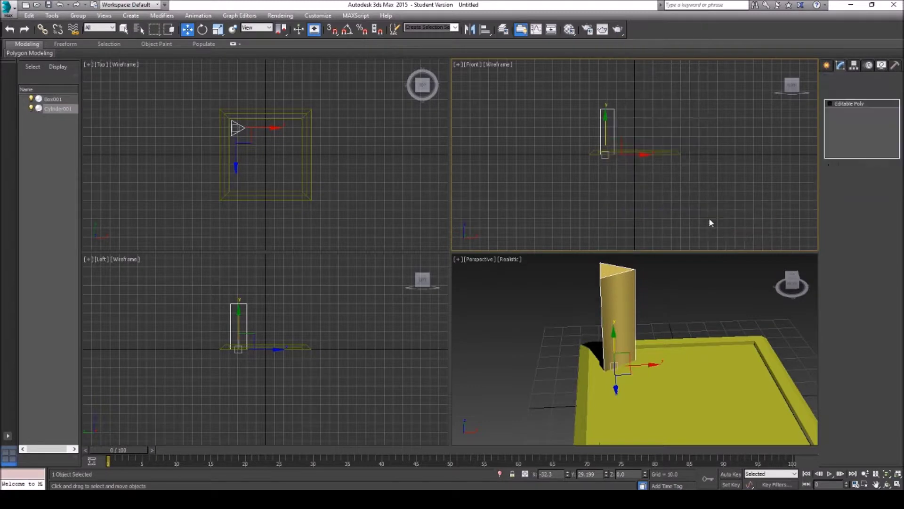
left_click(836, 199)
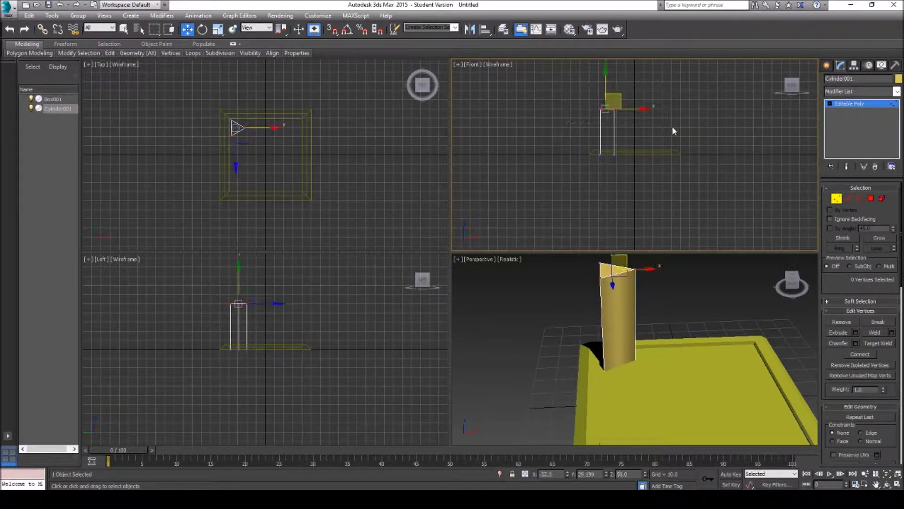
scroll(863, 330, "down", 3)
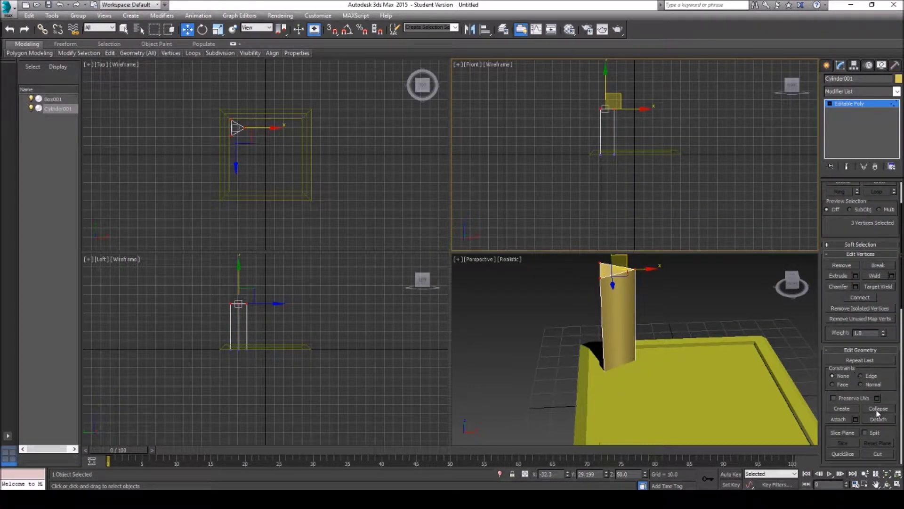
left_click(877, 409)
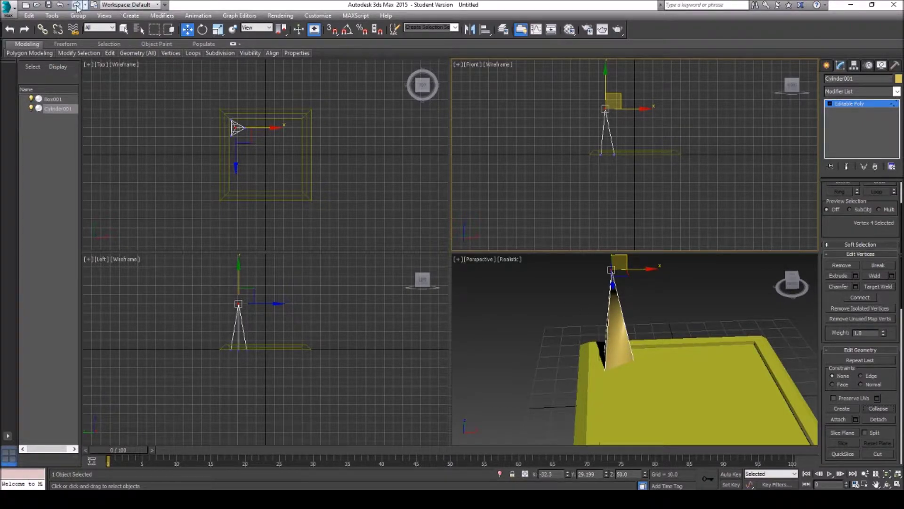
left_click(59, 4)
left_click(60, 5)
left_click(60, 5)
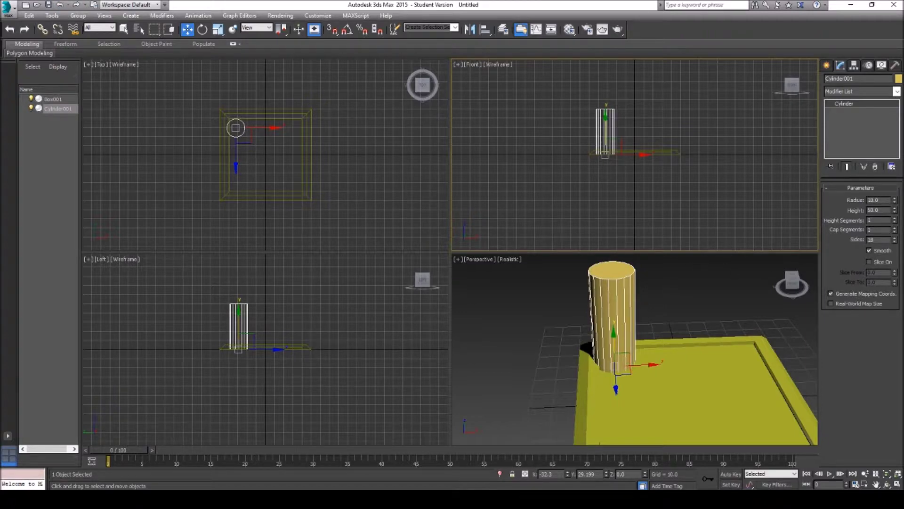
Set 4 sides, convert to Editable Poly and collapse the top vertices into a pyramid point.
type("4")
key("Return")
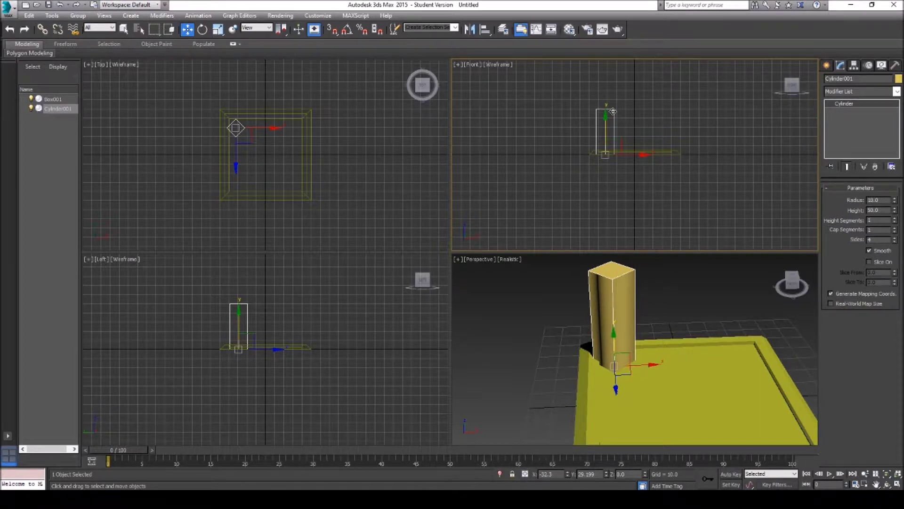
right_click(601, 124)
mouse_move(657, 211)
left_click(739, 219)
scroll(838, 199, "up", 3)
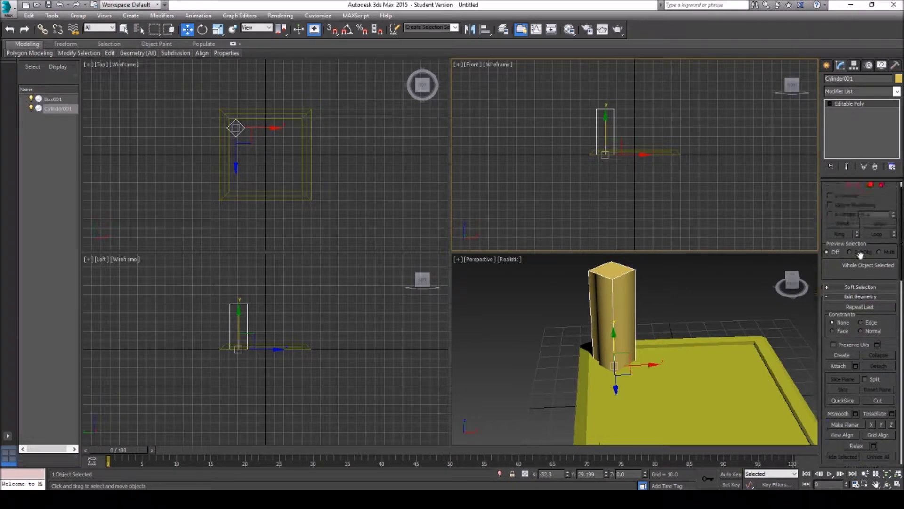
key("1")
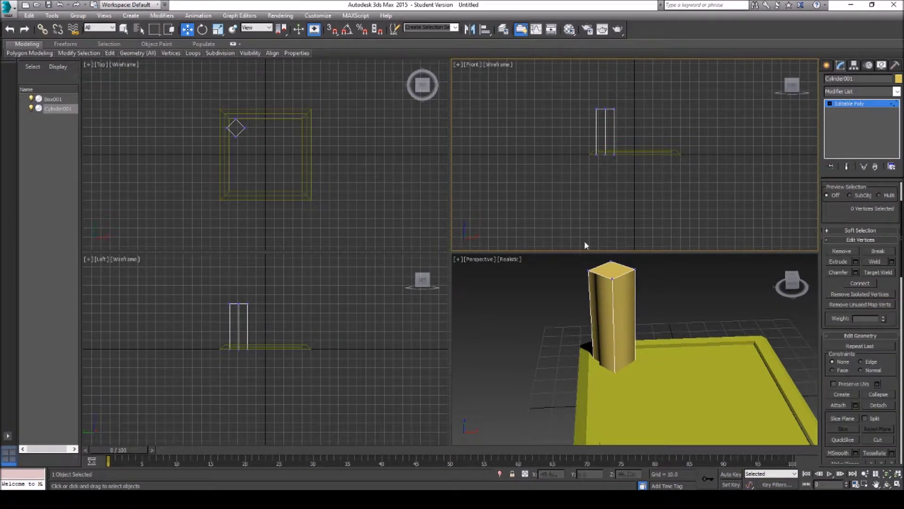
left_click_drag(554, 83, 621, 116)
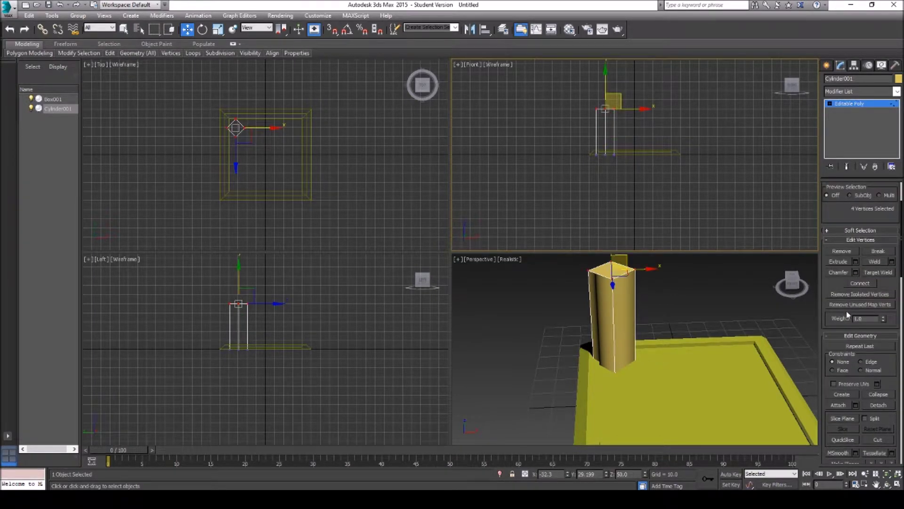
left_click(873, 397)
Orbit around the pyramid spike, then undo back to the parametric round cylinder.
left_click(887, 484)
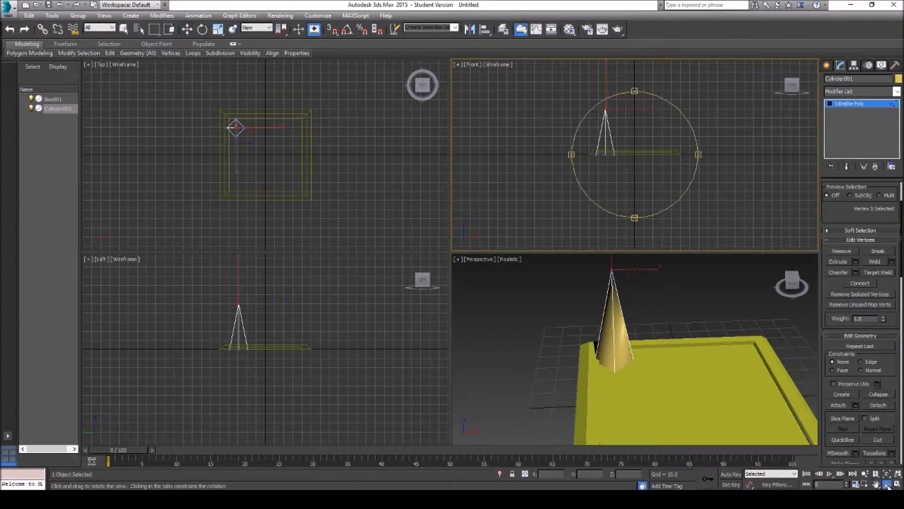
left_click_drag(660, 339, 618, 311)
left_click(60, 5)
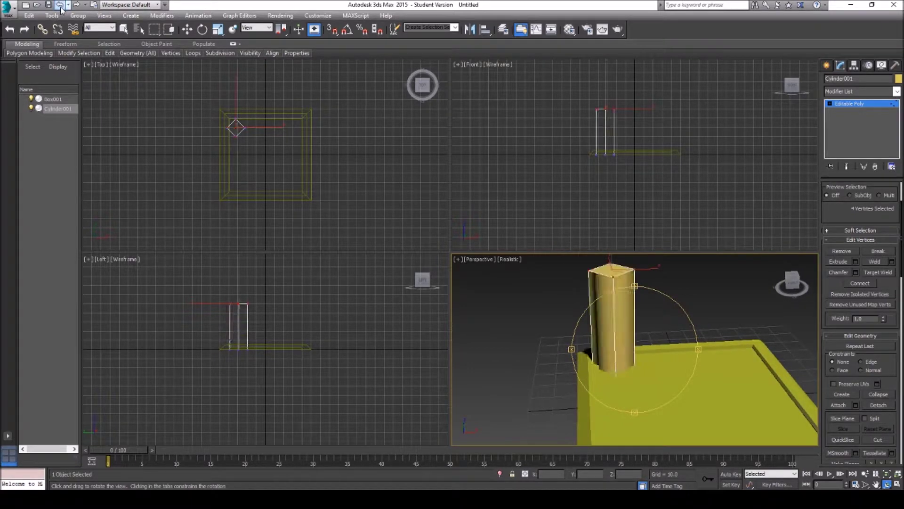
left_click(60, 6)
left_click(60, 5)
left_click(60, 5)
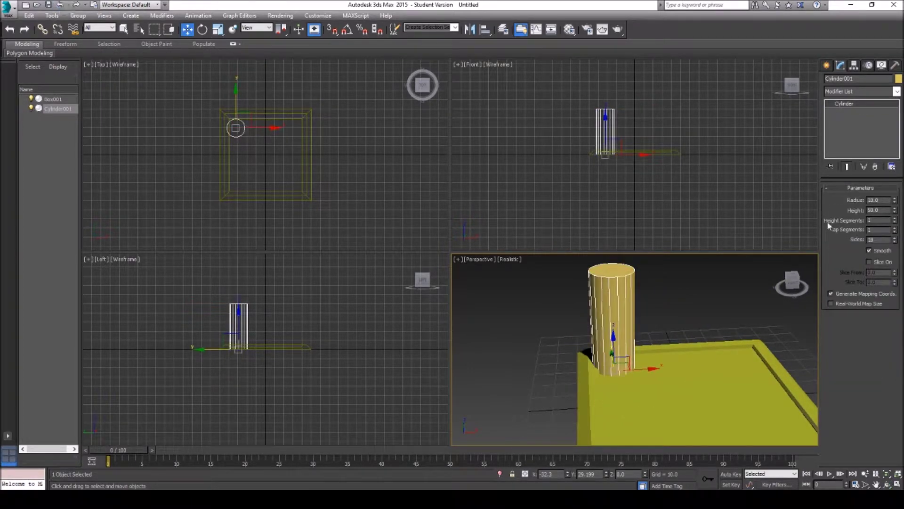
Set 32 sides, convert to Editable Poly and collapse the top vertices into a cone point.
type("32")
key("Return")
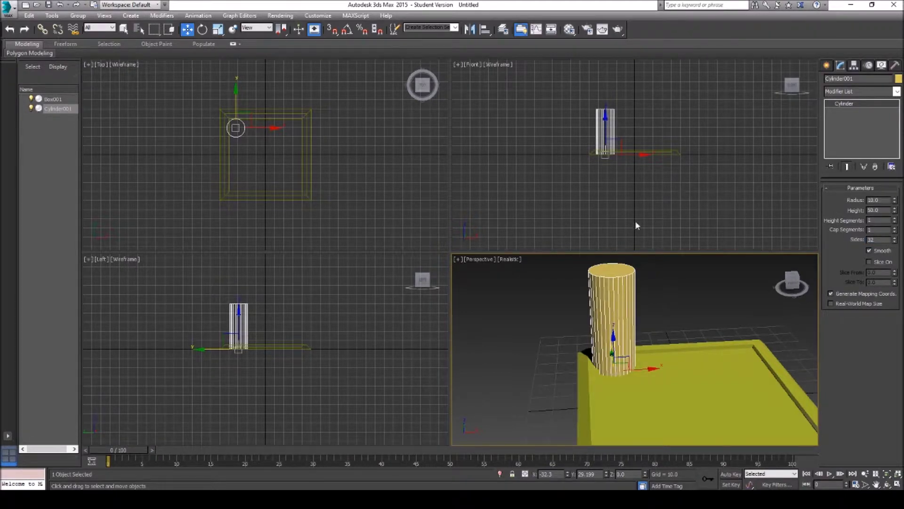
right_click(624, 297)
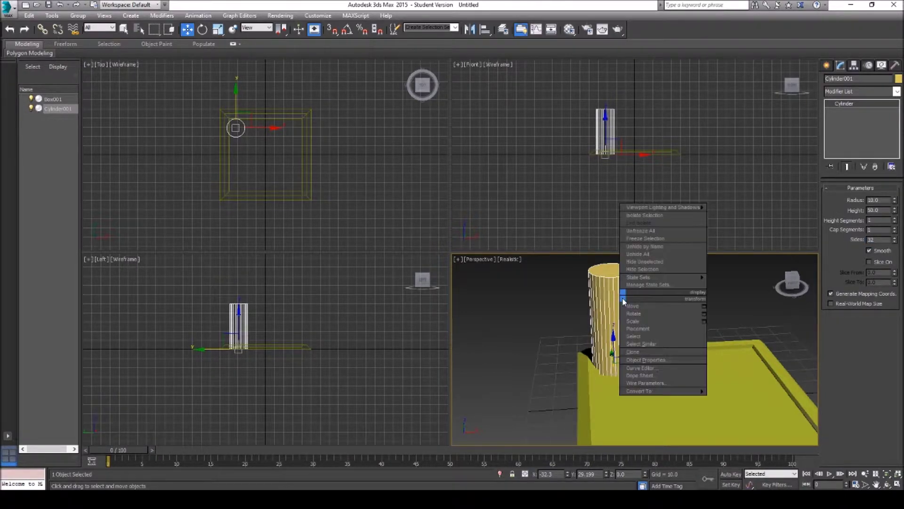
mouse_move(673, 391)
left_click(731, 400)
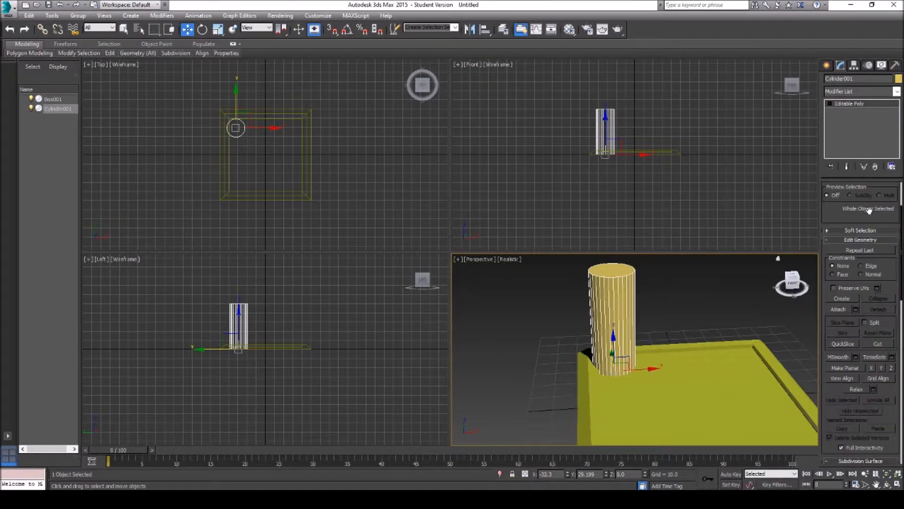
left_click(837, 198)
left_click_drag(568, 89, 638, 120)
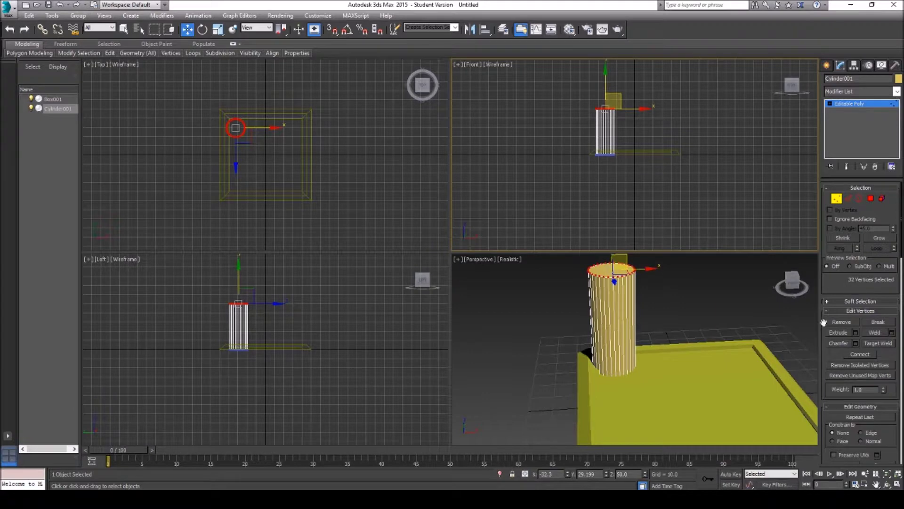
scroll(863, 325, "down", 2)
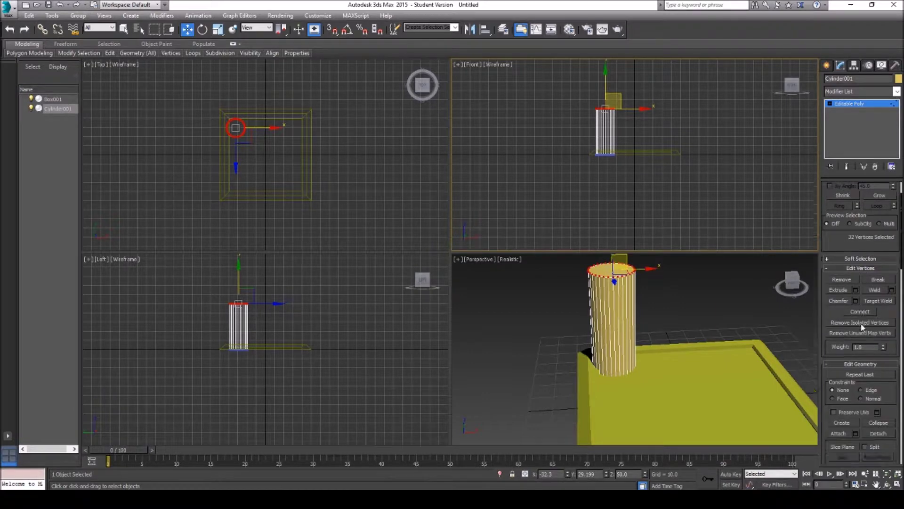
left_click(879, 423)
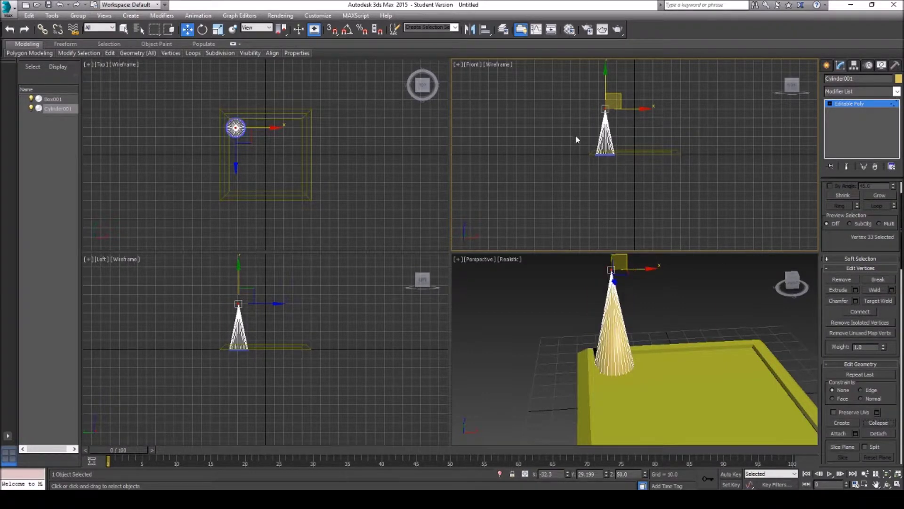
Exit Vertex mode and shift the cone slightly toward the tray's corner in the Top view.
scroll(843, 190, "up", 2)
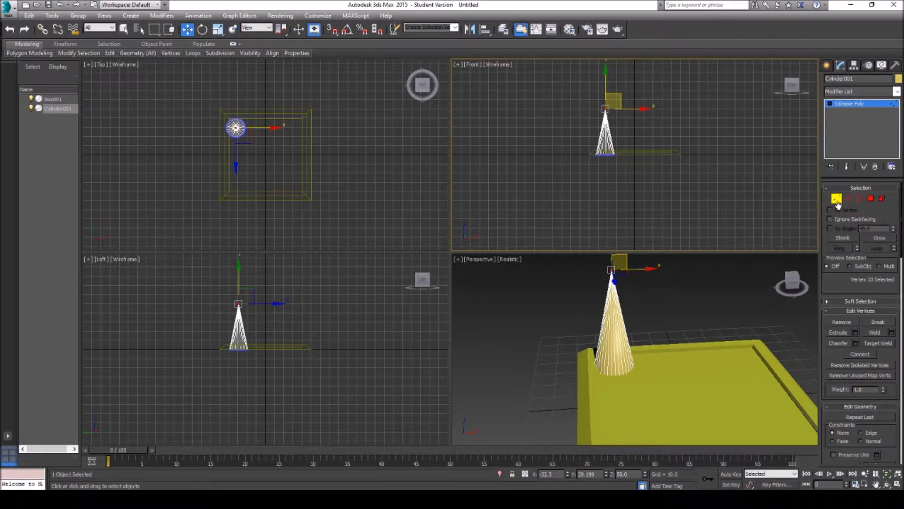
left_click(836, 198)
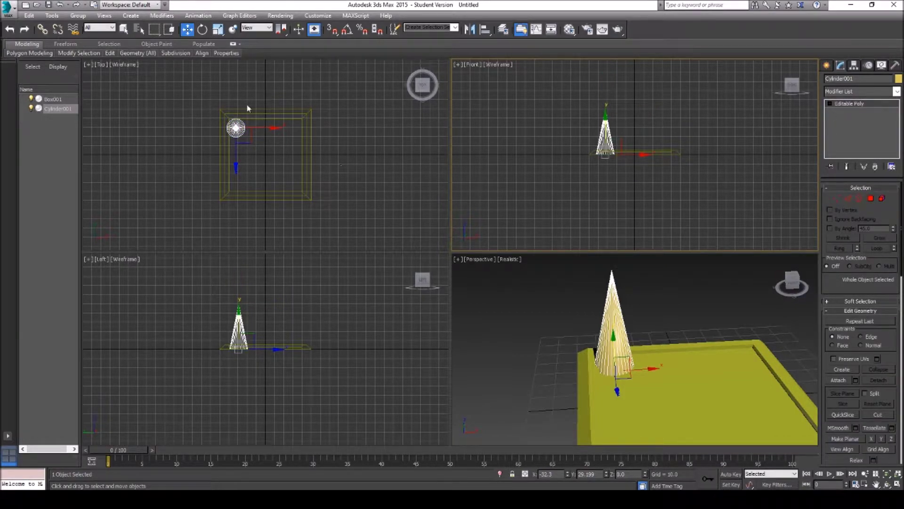
left_click(248, 140)
left_click_drag(247, 117, 255, 119)
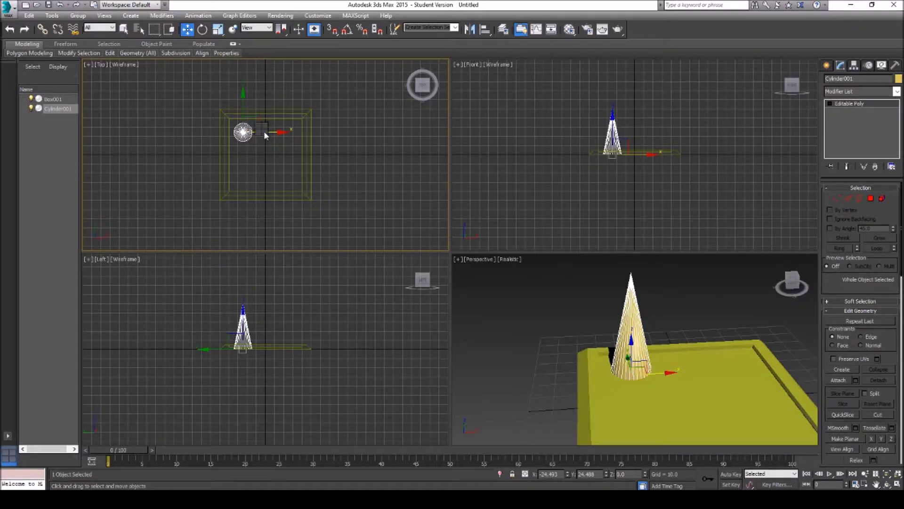
Clone the cone as an independent Copy and slide it along X to the plate's right side.
right_click(263, 131)
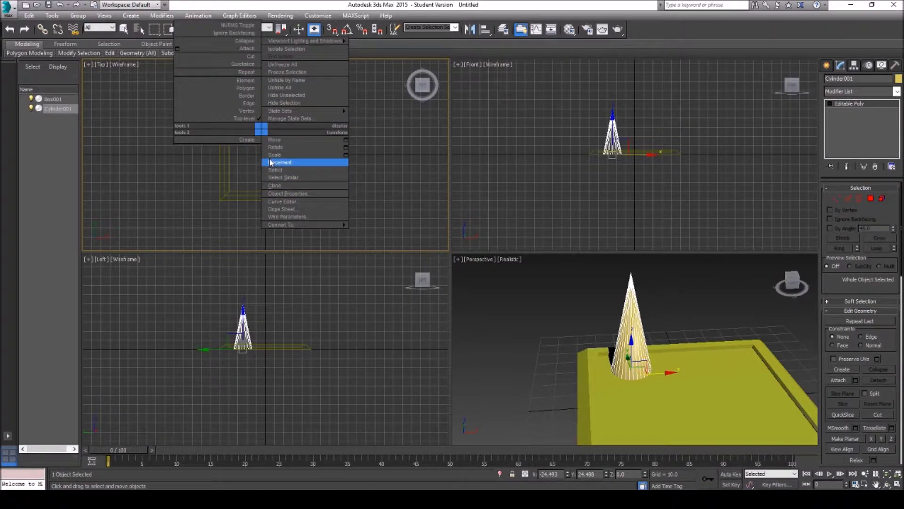
left_click(275, 185)
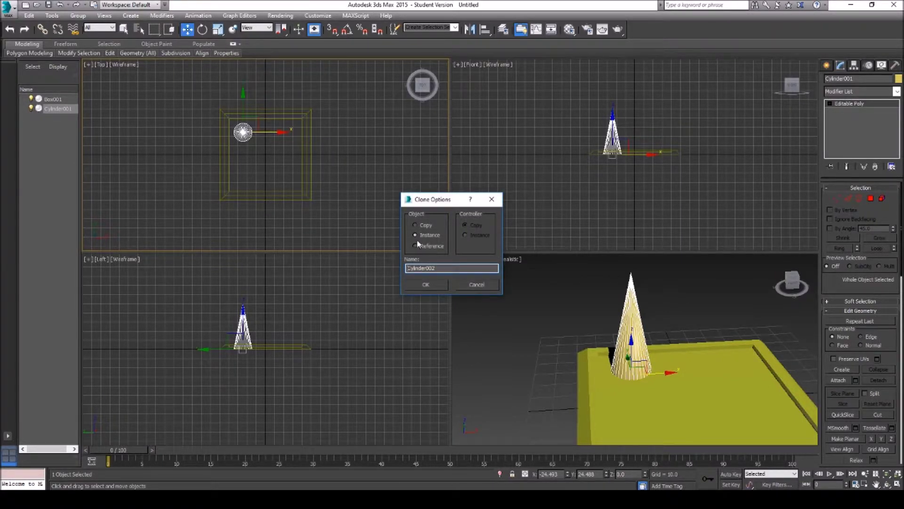
left_click(413, 225)
left_click(426, 285)
left_click_drag(279, 132, 323, 133)
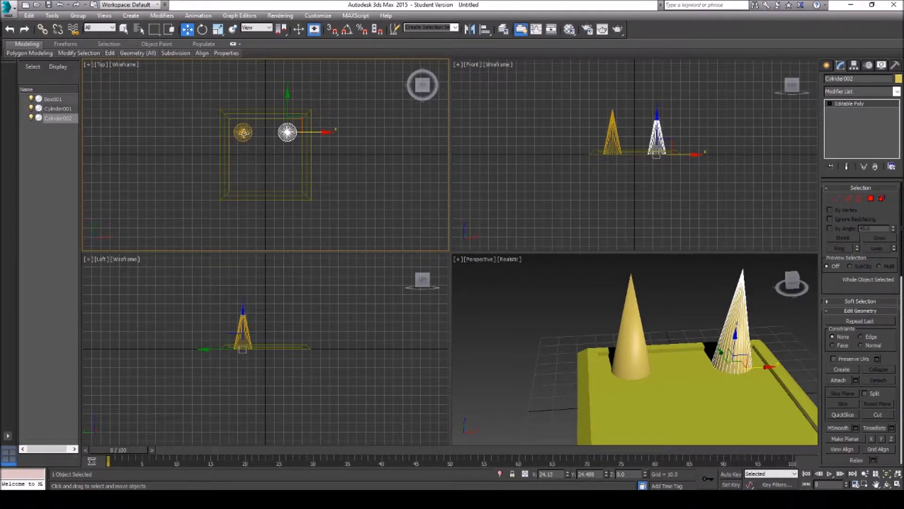
left_click(243, 132, "ctrl")
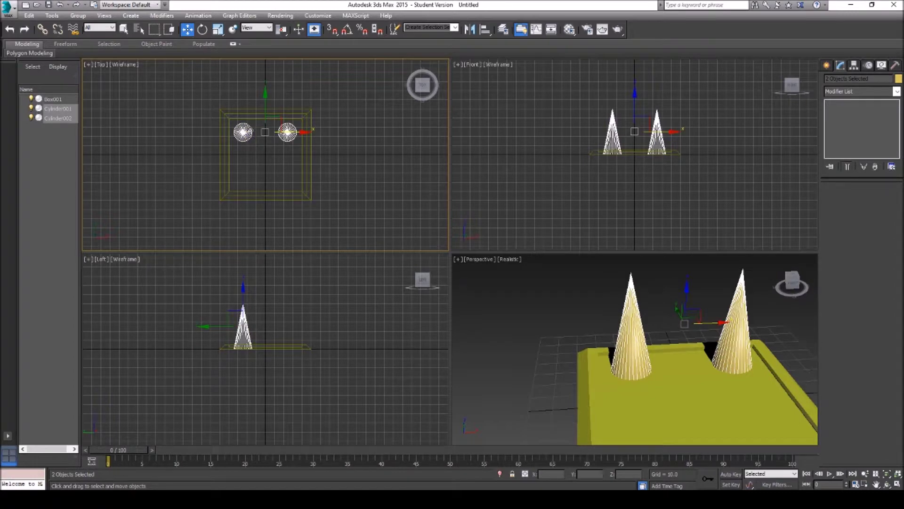
Clone both cones and drag the copies down along Y in the Top viewport to make four spikes.
right_click(244, 131)
mouse_move(288, 224)
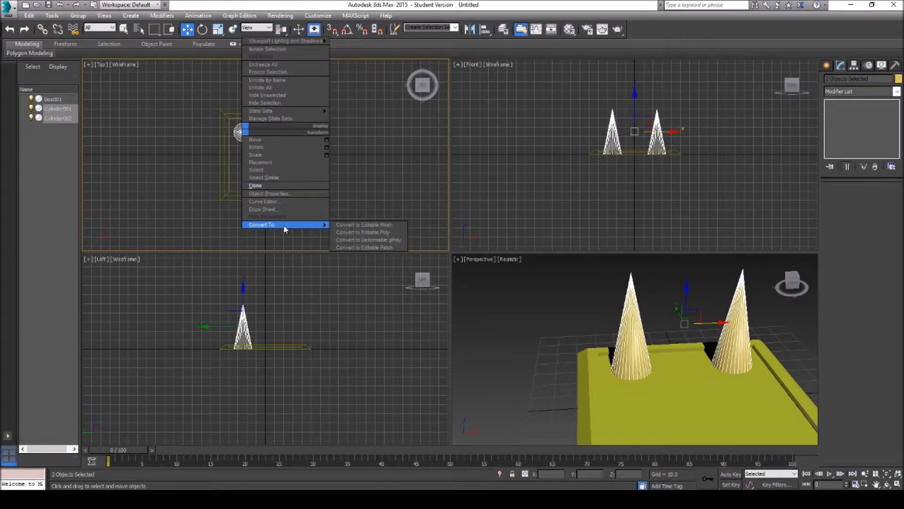
left_click(288, 186)
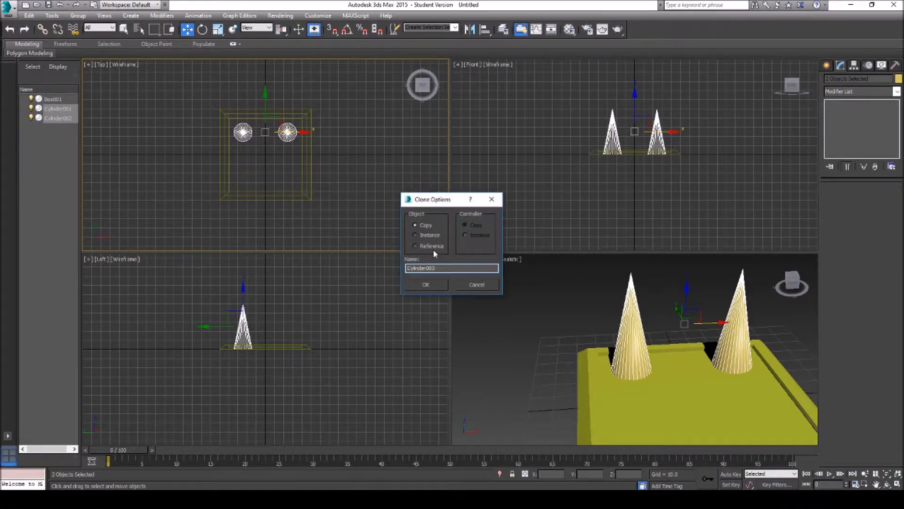
left_click(418, 284)
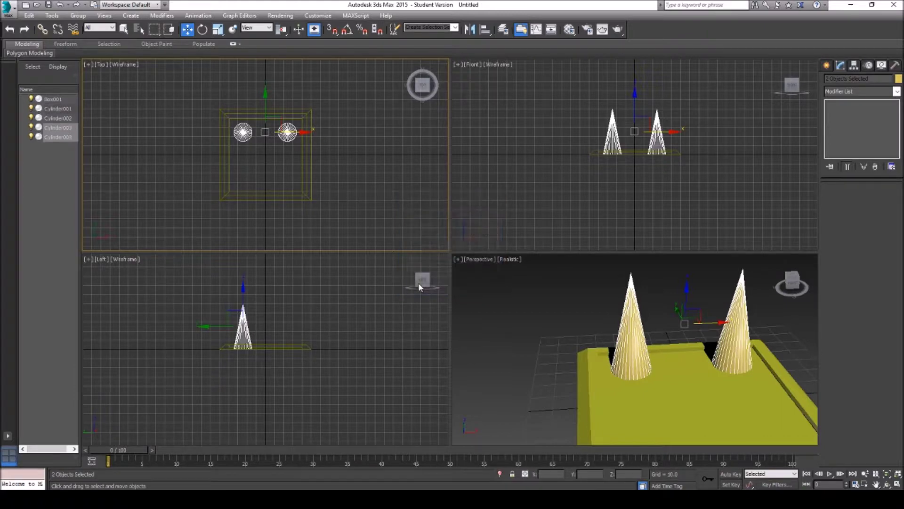
left_click_drag(264, 96, 264, 142)
left_click(365, 154)
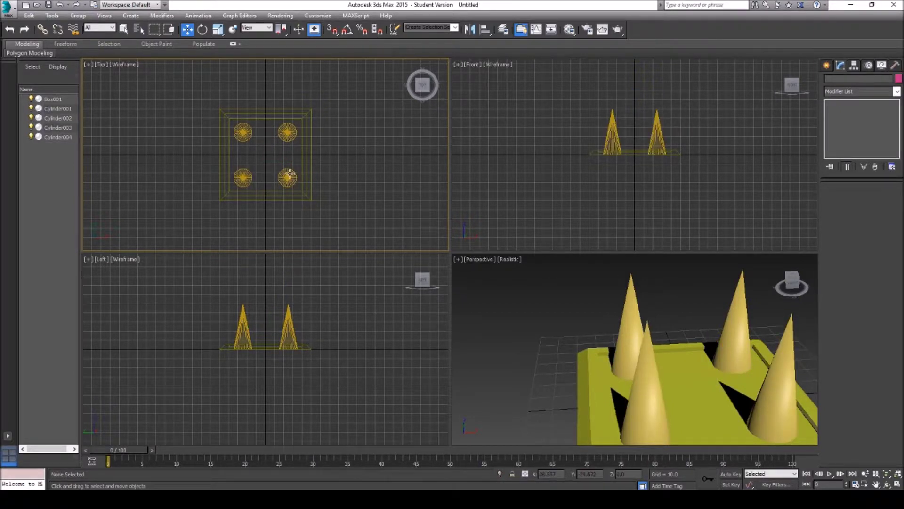
left_click(288, 178)
Clone the lower right cone and move the copy up and left to the plate centre.
right_click(281, 174)
left_click(332, 230)
left_click(440, 284)
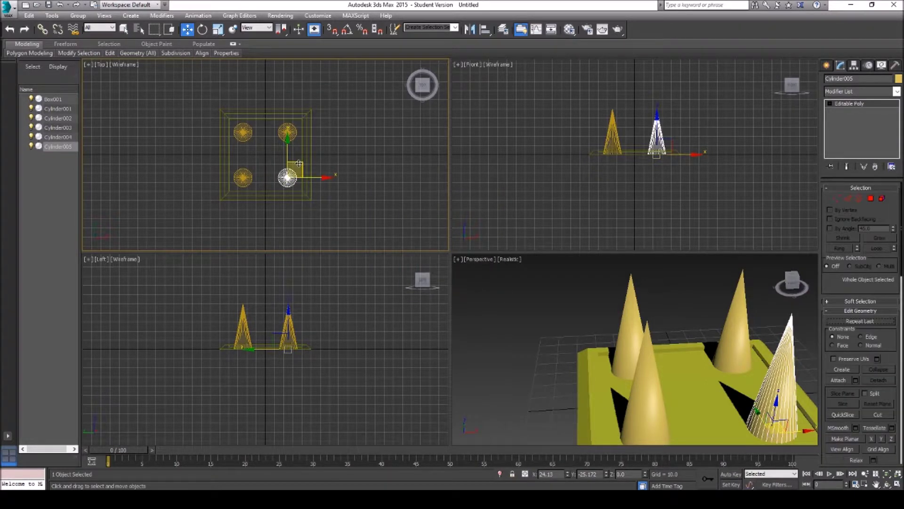
left_click_drag(287, 141, 292, 117)
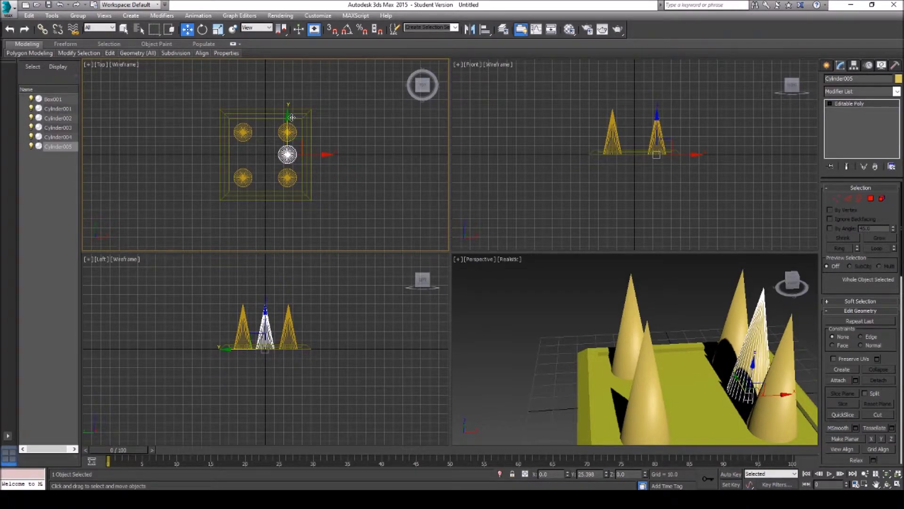
left_click_drag(325, 156, 303, 157)
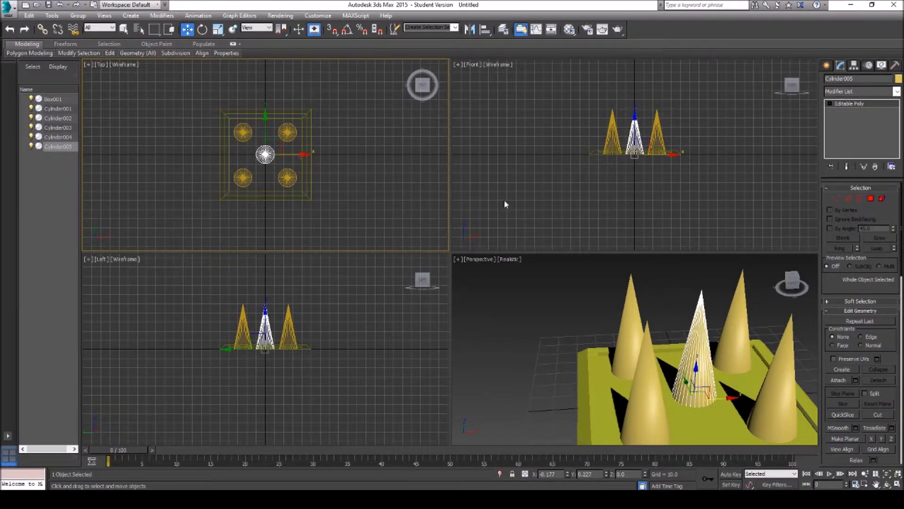
Pan the Perspective and Front views, undo an accidental cone move, and clear the selection.
left_click(876, 484)
left_click_drag(674, 323, 583, 288)
scroll(583, 288, "down", 5)
left_click_drag(581, 195, 581, 236)
key("w")
left_click(588, 141)
left_click_drag(578, 116, 629, 137)
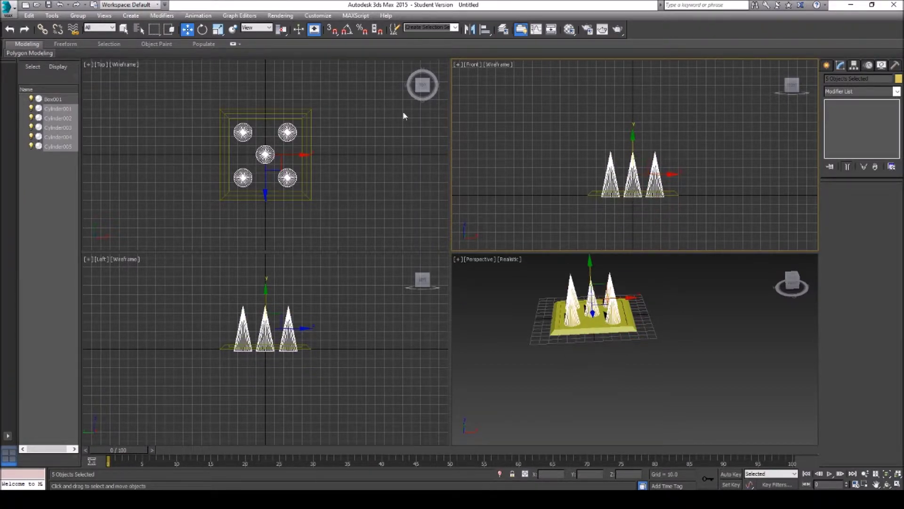
left_click(60, 4)
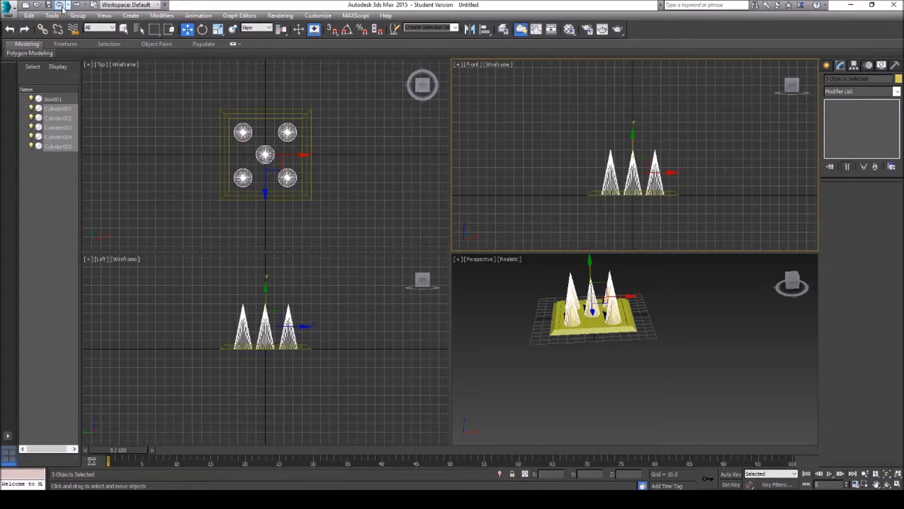
left_click(704, 344)
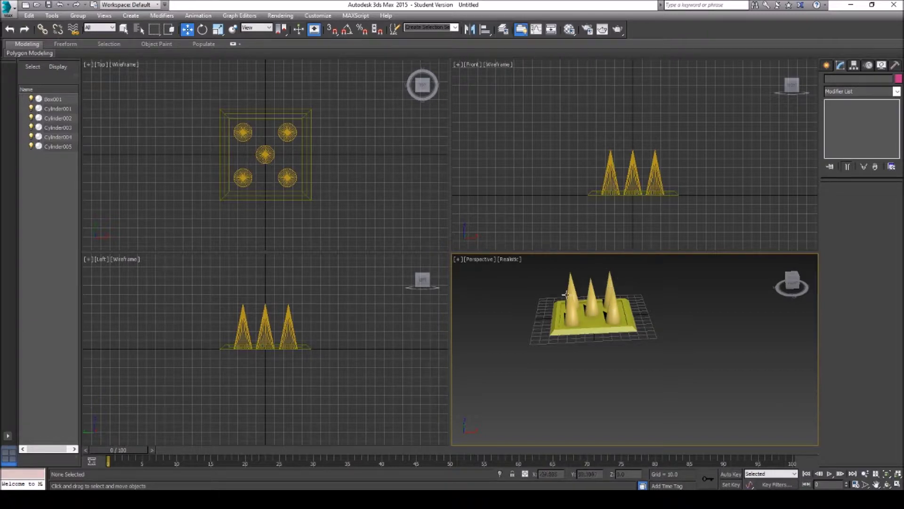
scroll(610, 281, "up", 3)
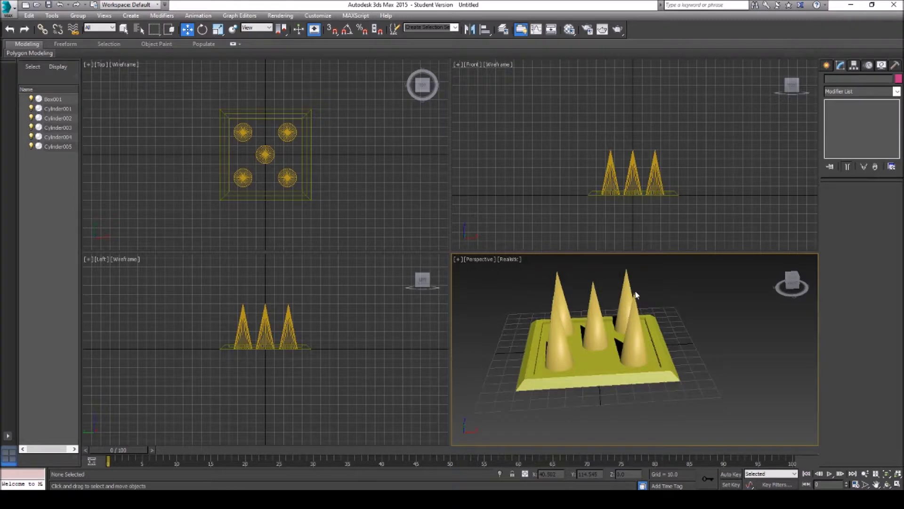
left_click(626, 285)
Attach the front-right, middle, back-left and front-left cones to the right cone as one object.
right_click(626, 285)
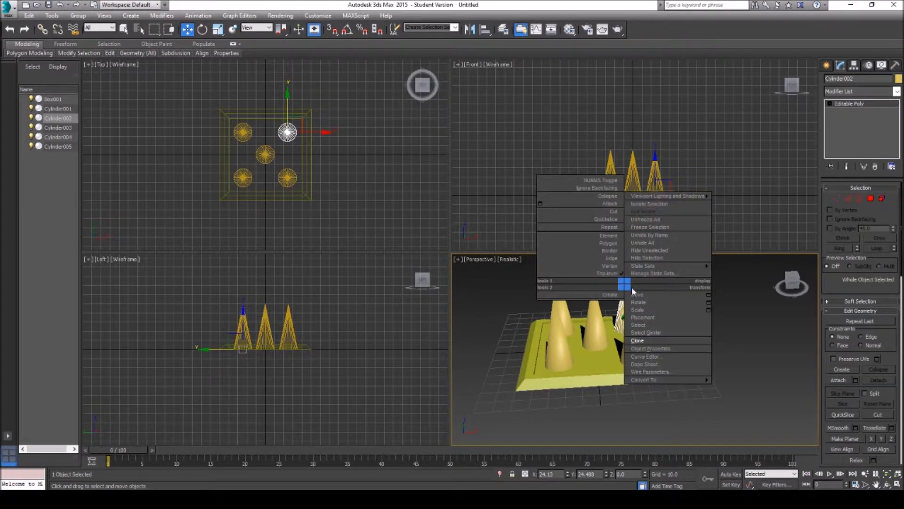
left_click(610, 205)
left_click(635, 321)
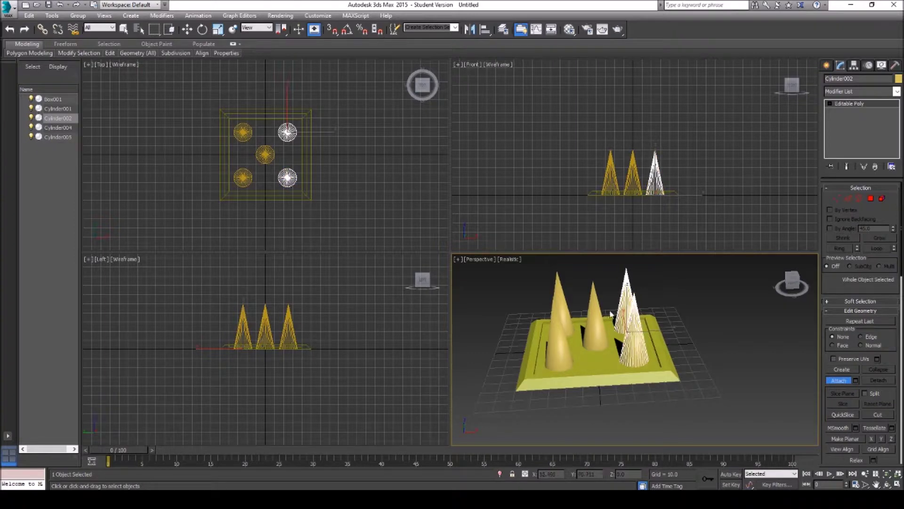
left_click(591, 302)
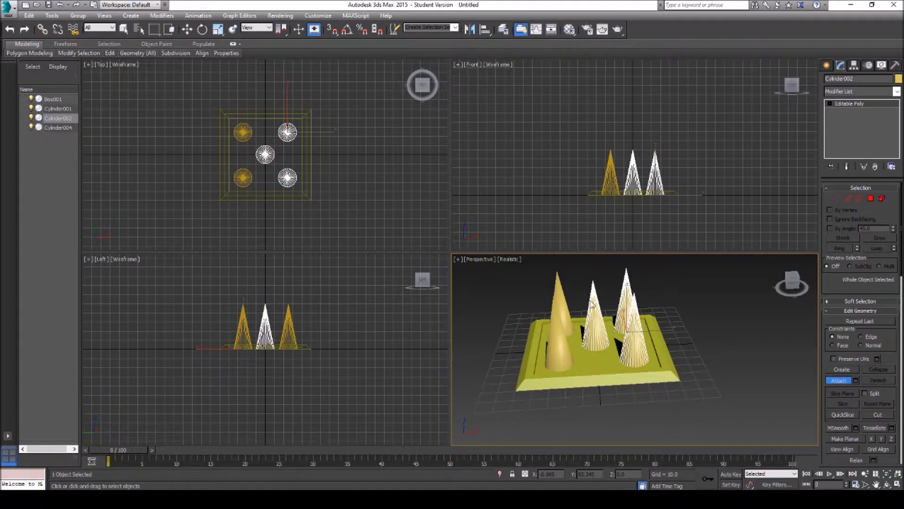
left_click(559, 295)
left_click(558, 335)
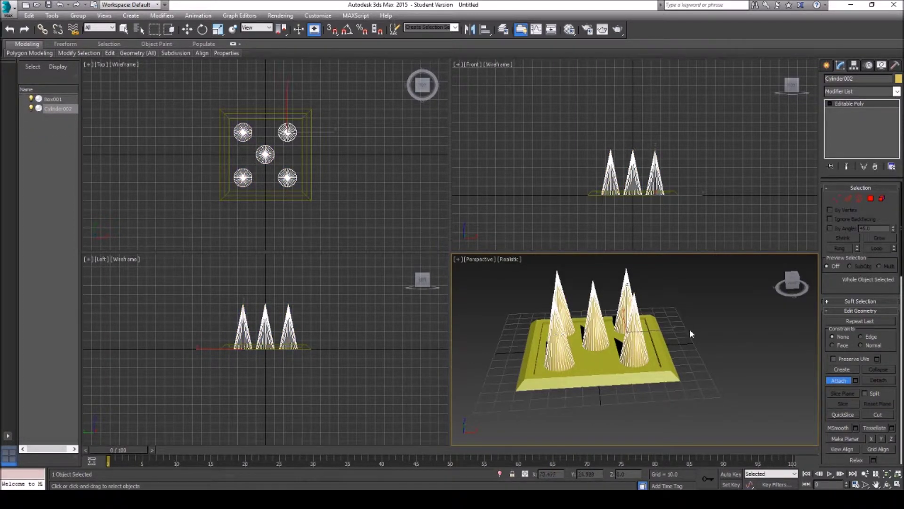
scroll(690, 329, "up", 5)
left_click(877, 486)
scroll(529, 339, "down", 3)
left_click_drag(528, 339, 588, 322)
scroll(596, 344, "down", 2)
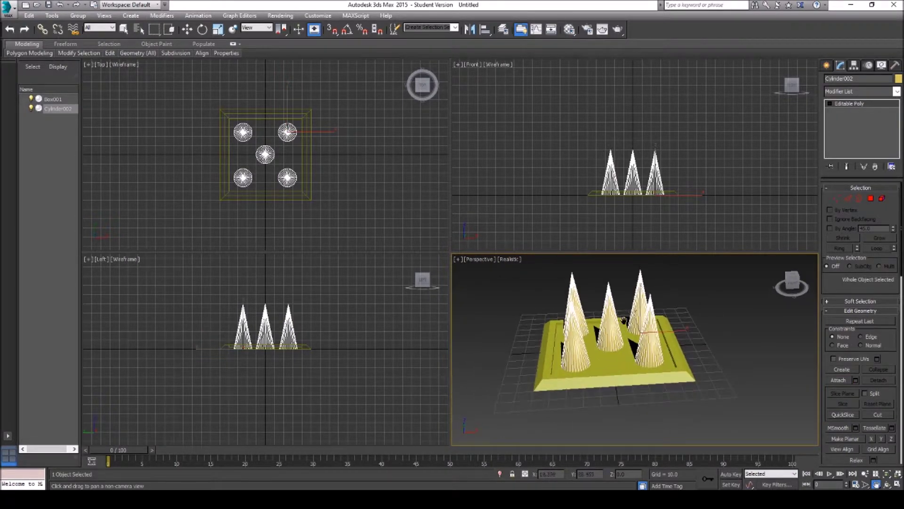
Export the scene as LandSpikes.fbx into the desktop Models folder, accepting the FBX export settings.
left_click(9, 8)
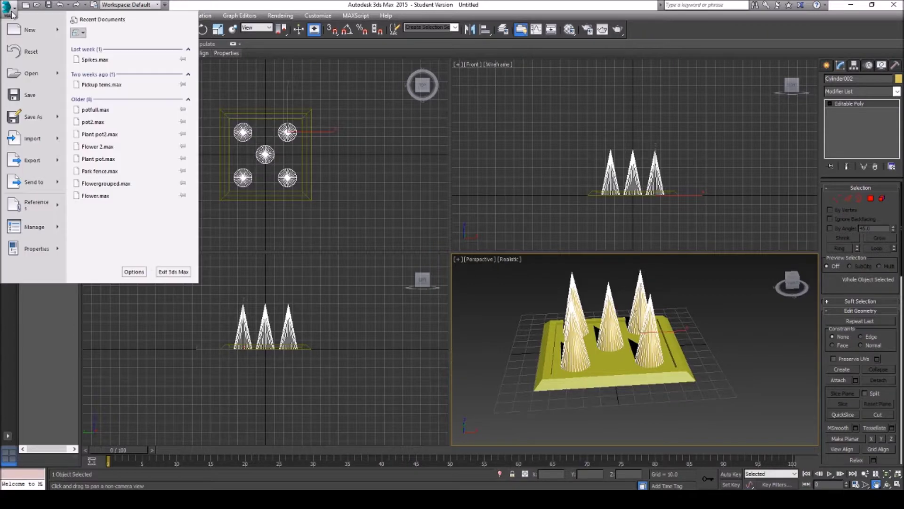
mouse_move(30, 114)
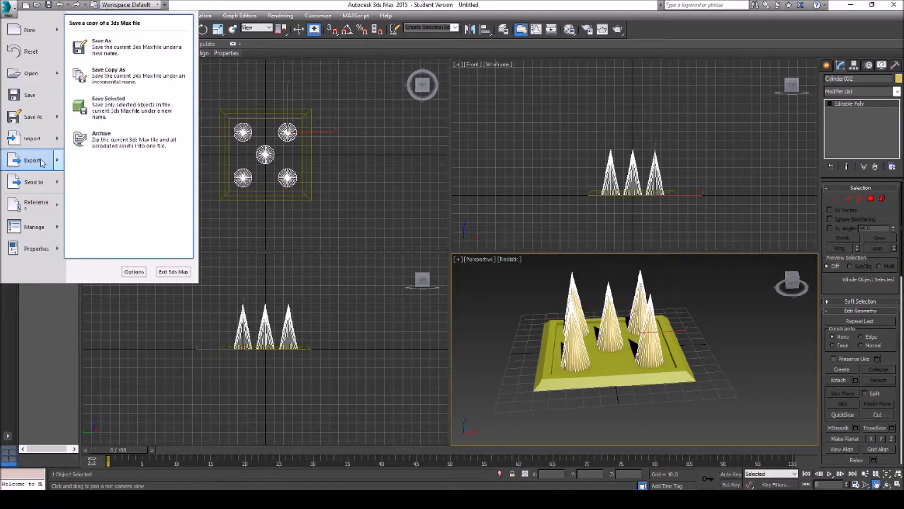
mouse_move(42, 162)
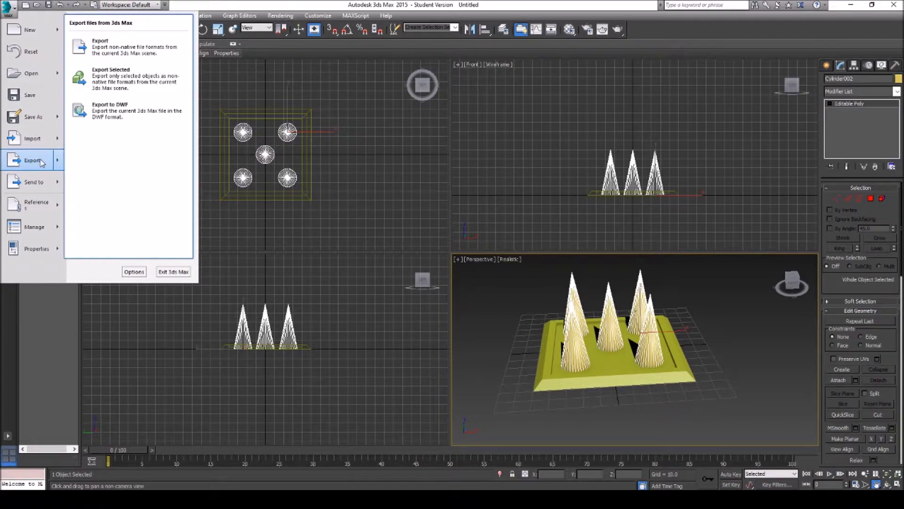
left_click(101, 47)
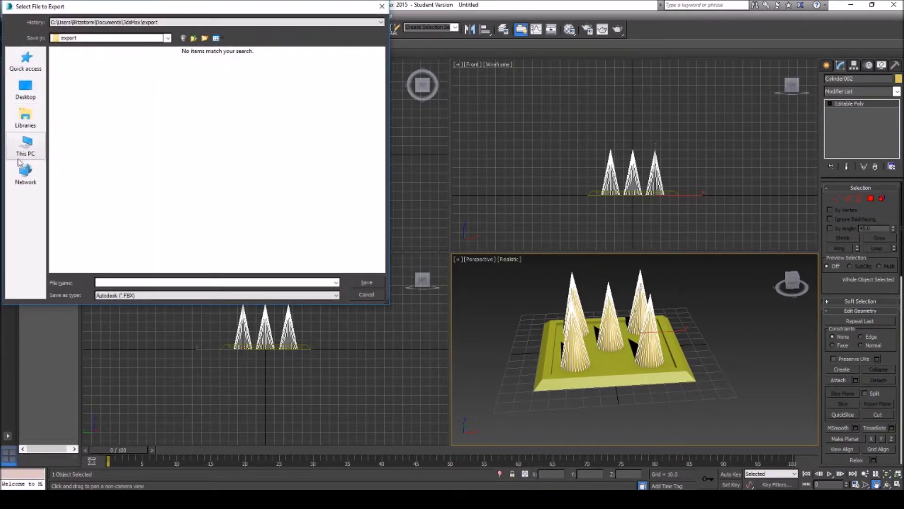
left_click(26, 90)
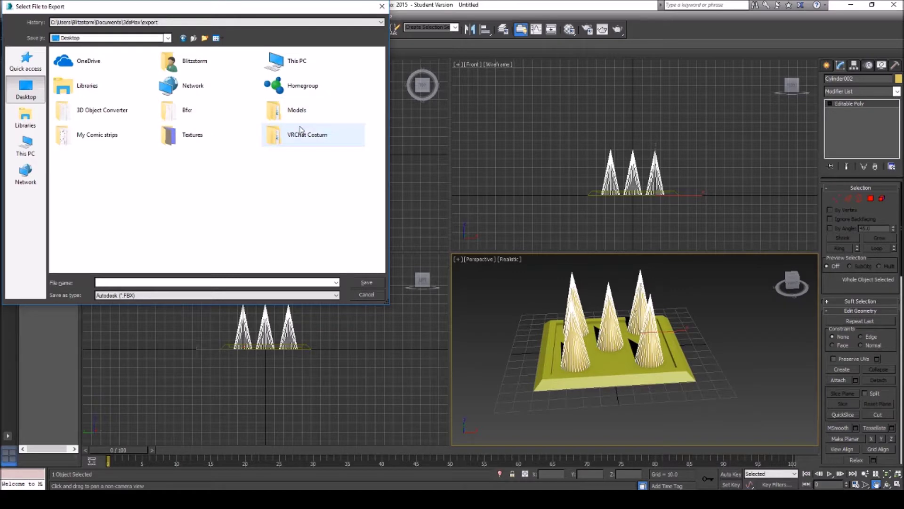
double_click(276, 115)
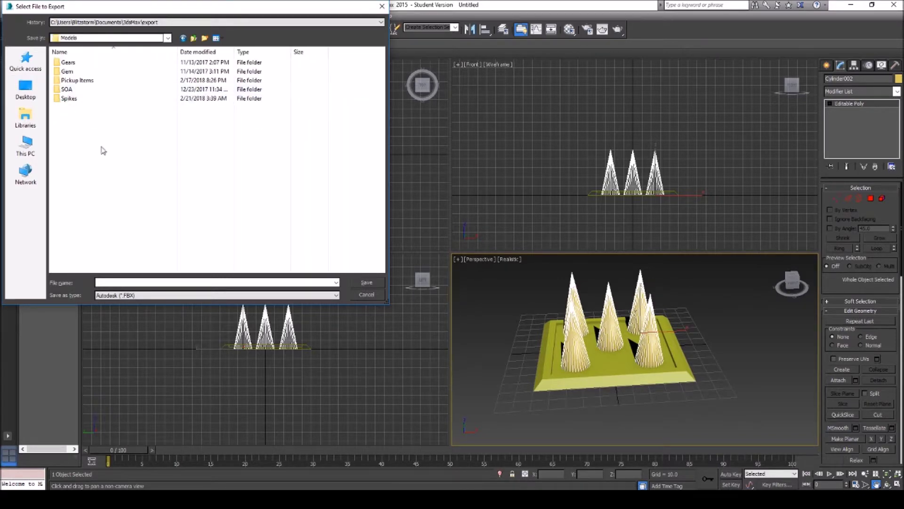
left_click(122, 280)
type("LandSpikes")
left_click(366, 282)
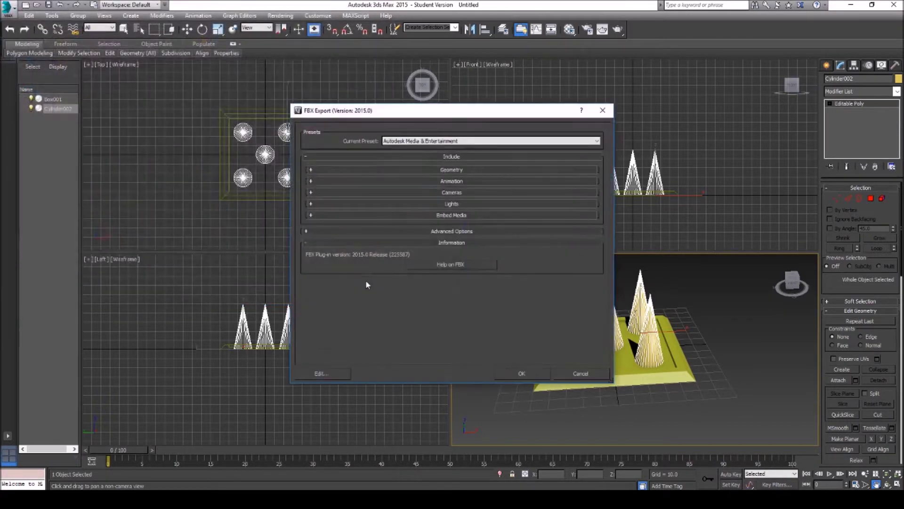
left_click(523, 373)
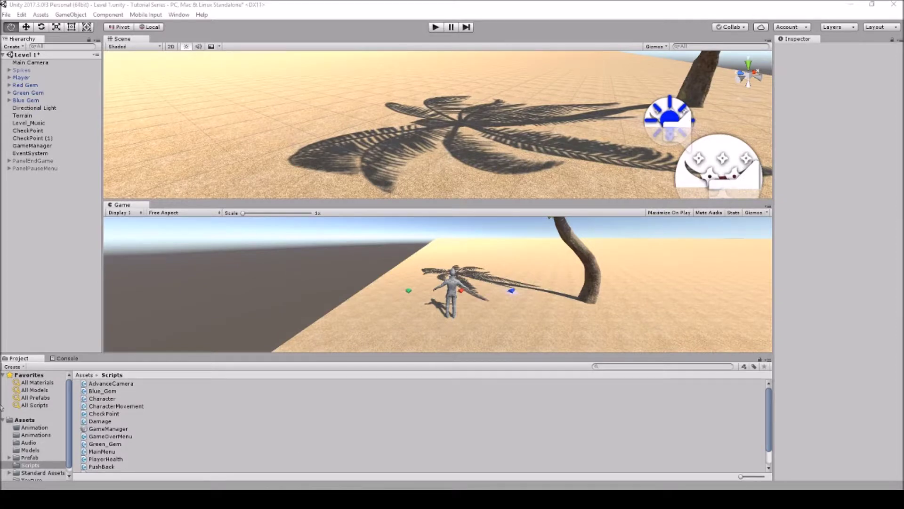
Open the Models folder in the Project panel and dock the Game tab beside the Scene tab.
scroll(44, 445, "down", 1)
left_click(38, 445)
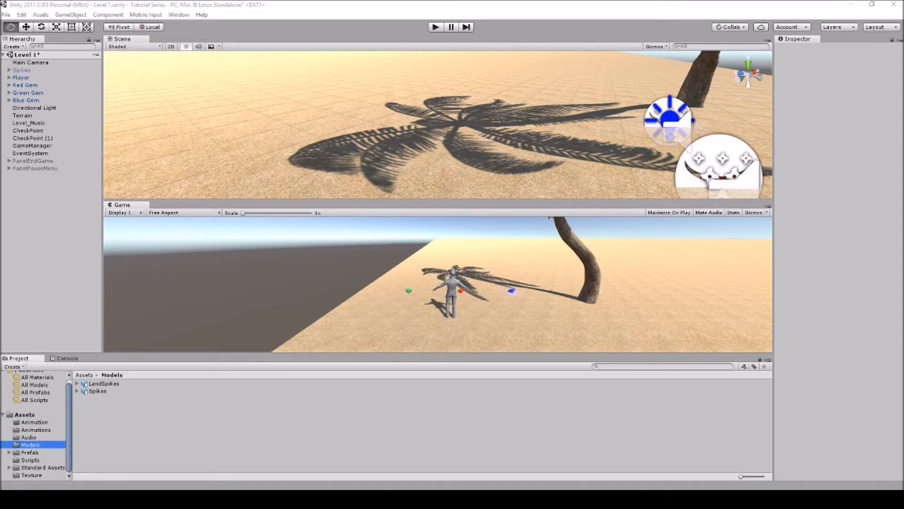
left_click(814, 264)
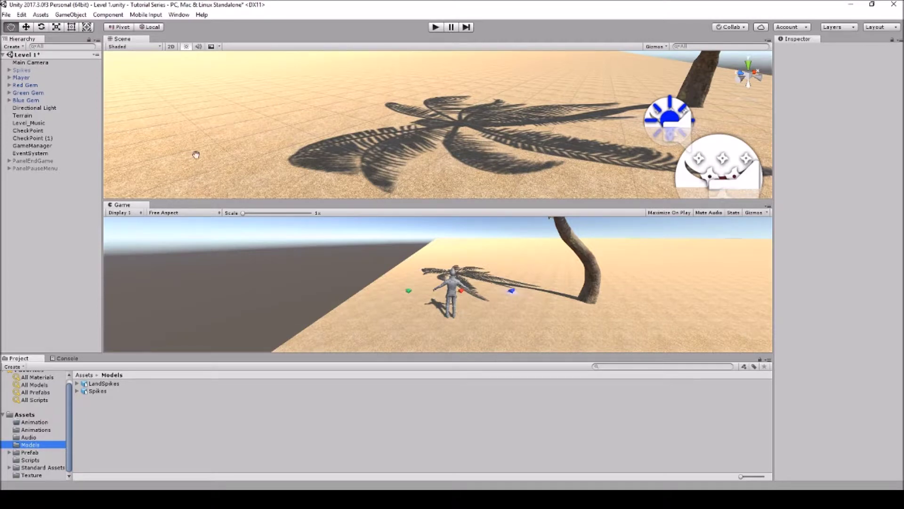
left_click_drag(135, 207, 259, 38)
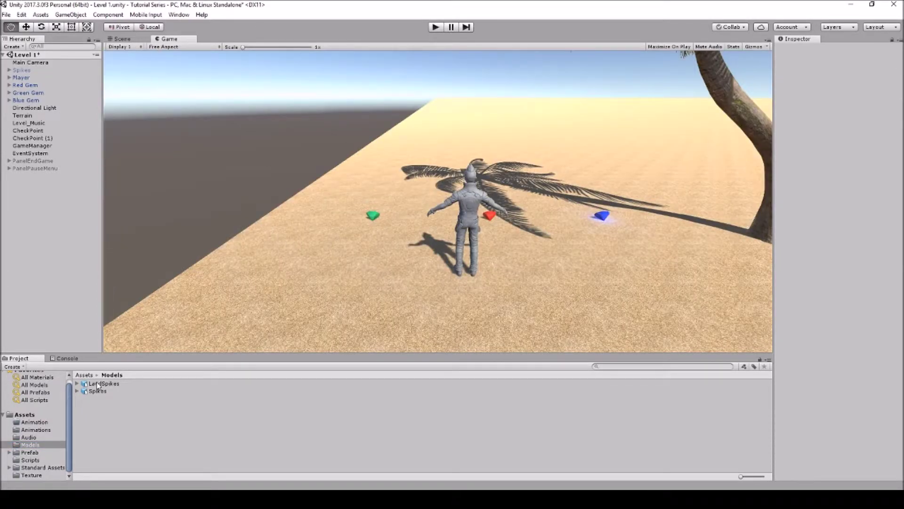
left_click(126, 39)
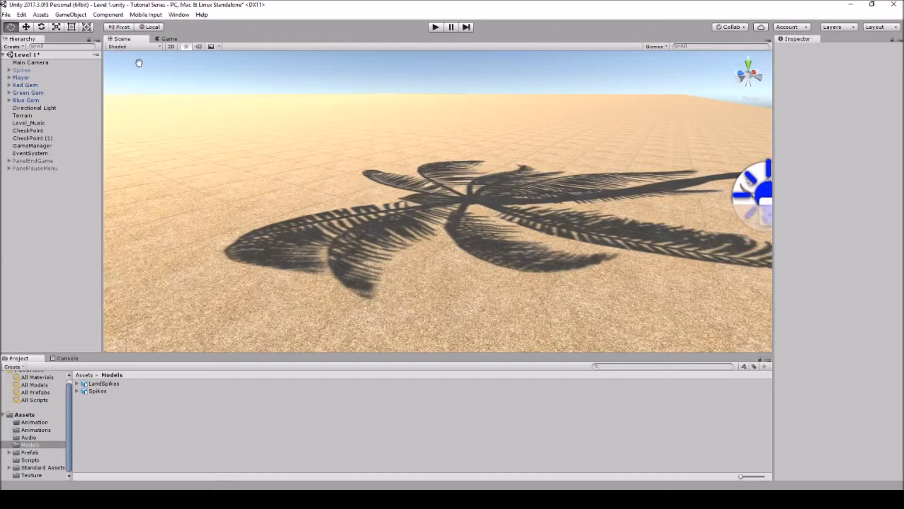
scroll(237, 229, "down", 3)
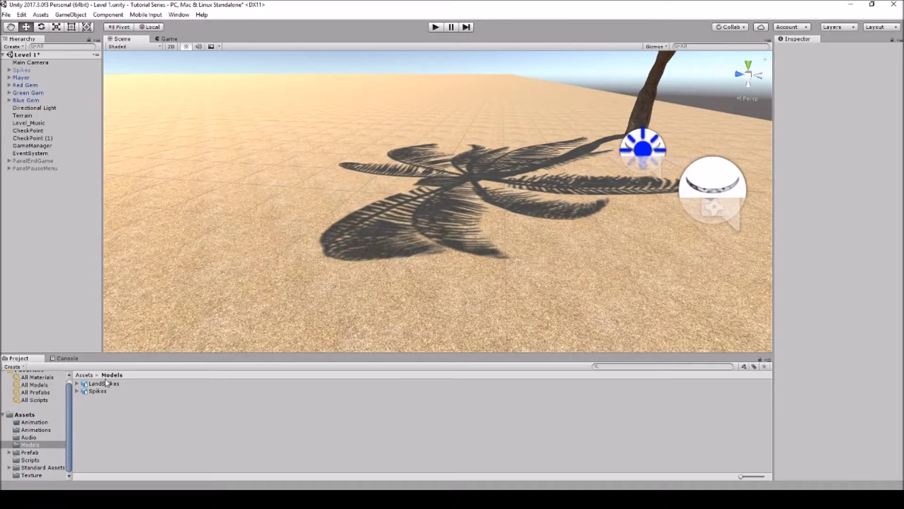
Drag the LandSpikes model from the Project panel into the Scene view.
left_click_drag(105, 381, 405, 203)
right_click_drag(405, 202, 600, 212)
scroll(601, 212, "down", 5)
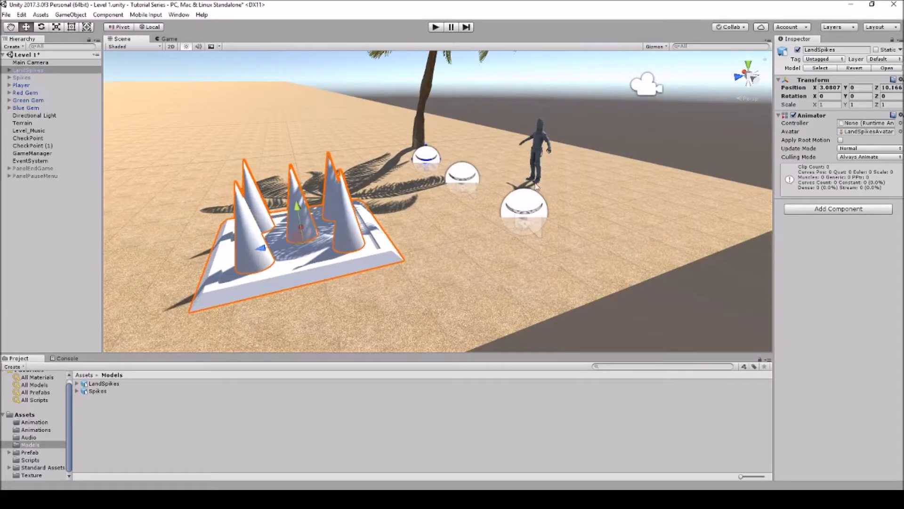
Set the LandSpikes Transform Scale to 0.5 on X, Y and Z.
left_click(829, 104)
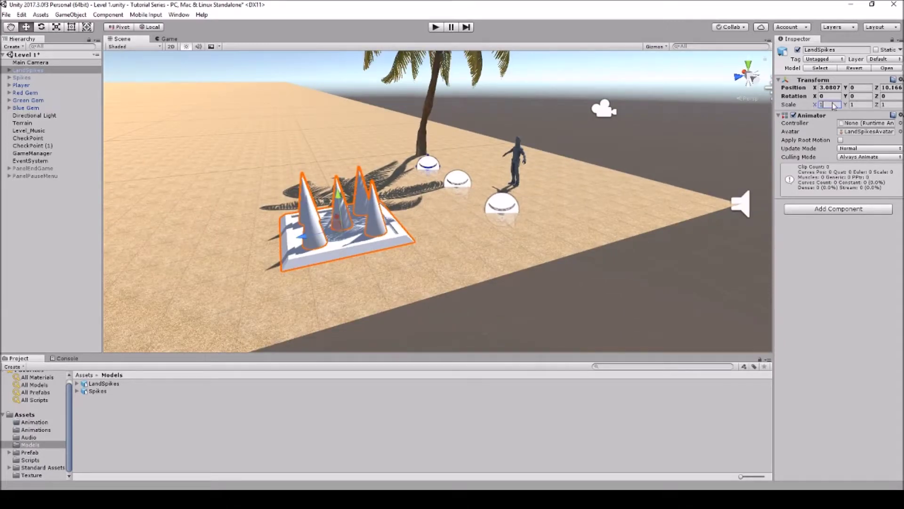
type(".5")
left_click(860, 104)
type(".5")
left_click(898, 104)
type(".5")
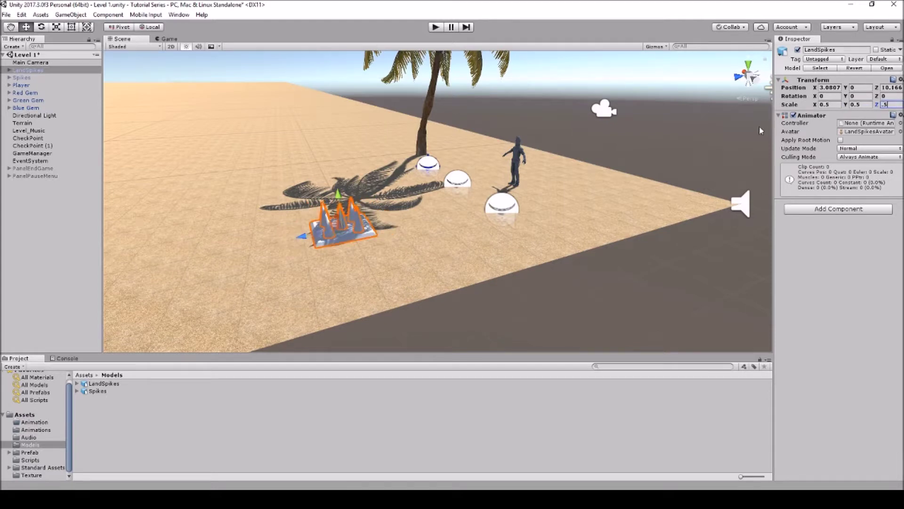
key("Return")
left_click(9, 69)
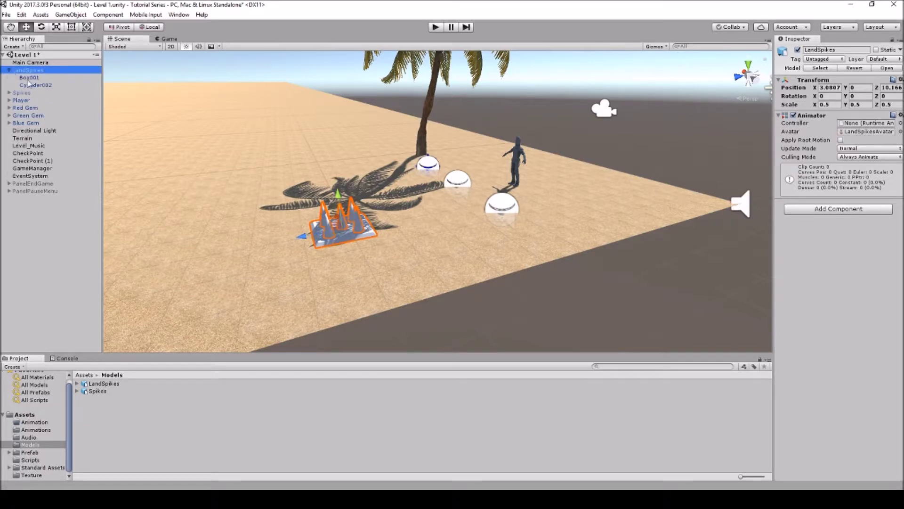
Rename the Cylinder002 spike cones to enemy and give them the enemy tag.
left_click(33, 84)
left_click(846, 50)
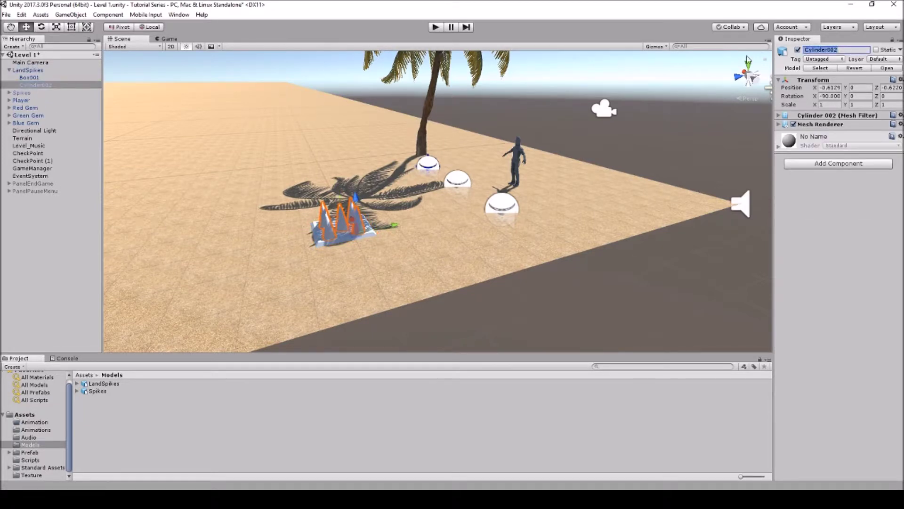
type("c")
left_click(815, 58)
left_click(843, 141)
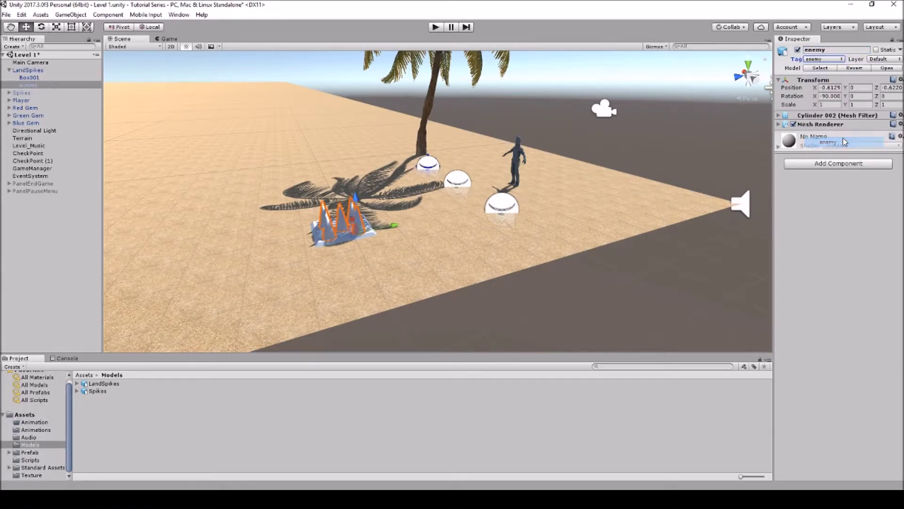
Attach the Damage script from the Scripts folder to the spikes and set Hurt to 50.
left_click(31, 459)
left_click(109, 423)
left_click_drag(109, 424, 848, 272)
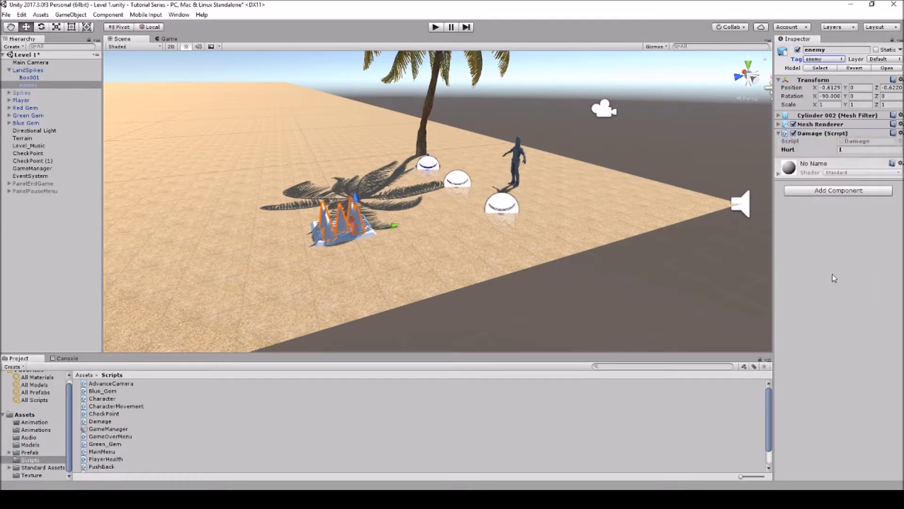
left_click(844, 149)
type("50")
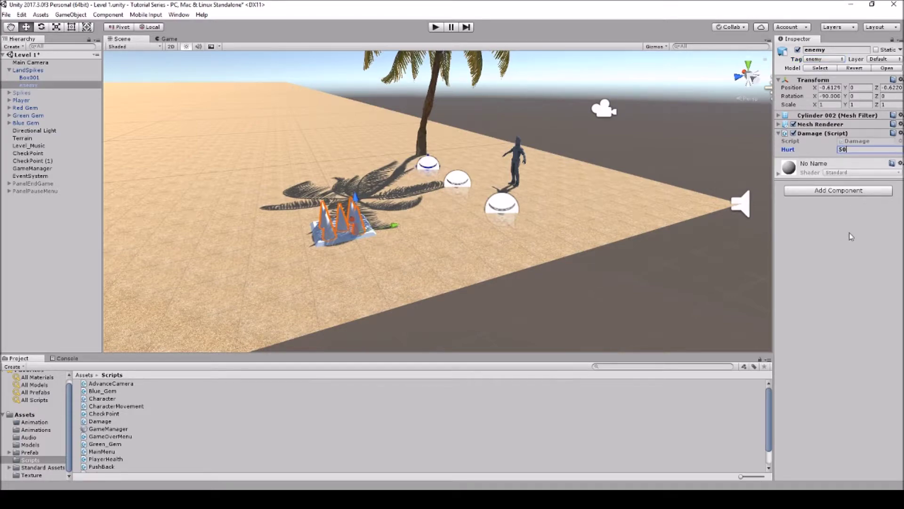
key("Return")
left_click_drag(349, 214, 541, 169, "alt")
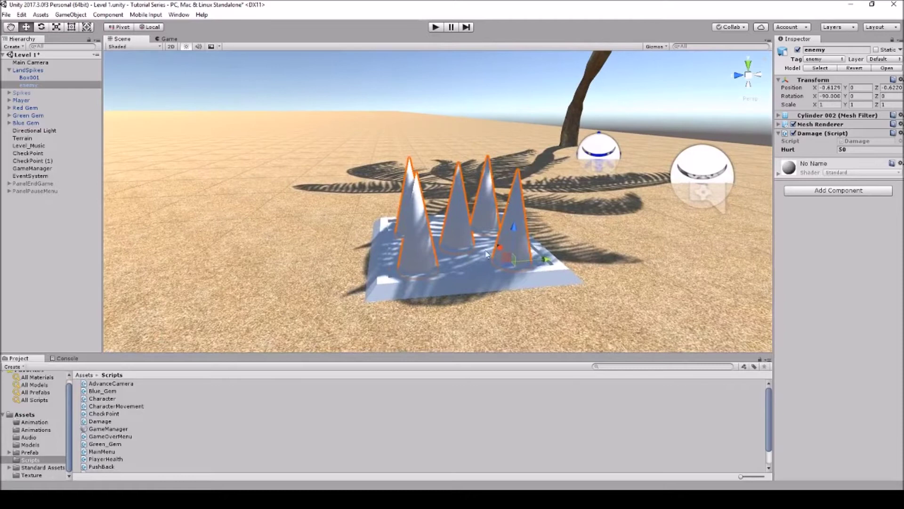
left_click(37, 70)
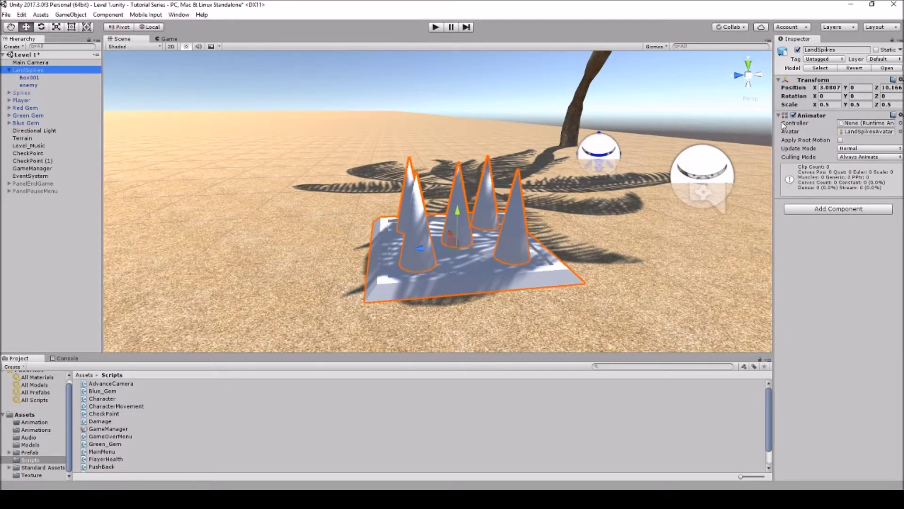
Add a Physics Box Collider component to the Box001 base plate.
left_click(37, 78)
left_click(821, 166)
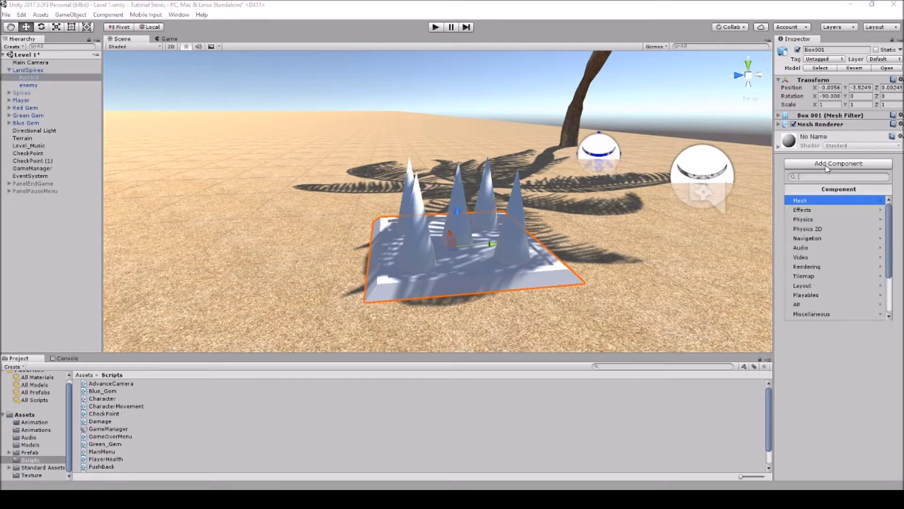
left_click(821, 221)
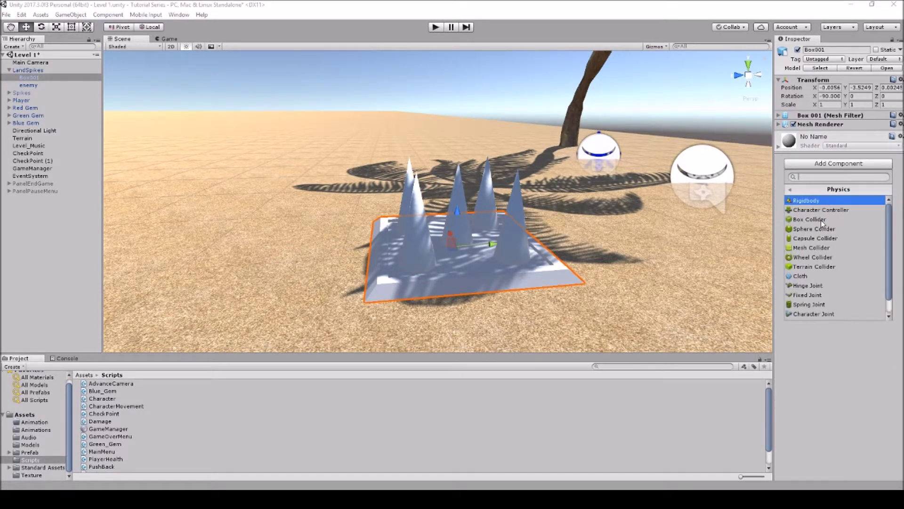
left_click(821, 220)
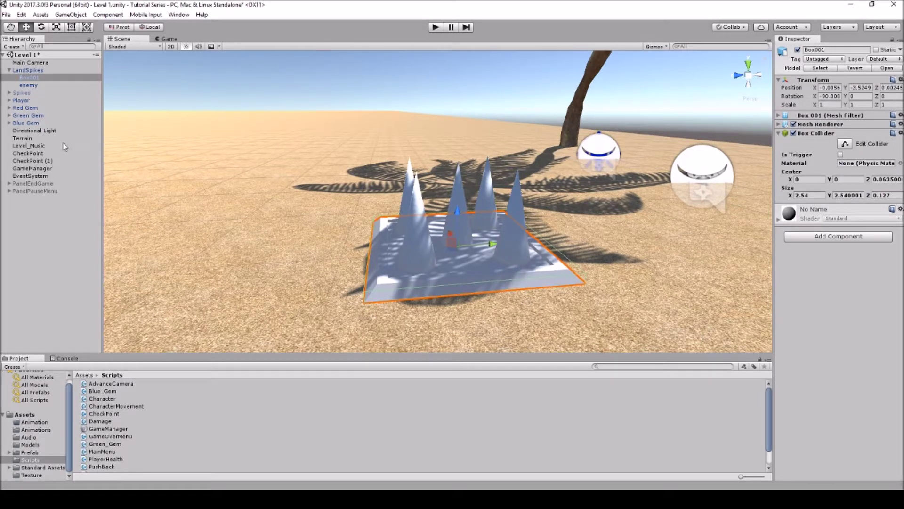
left_click(30, 86)
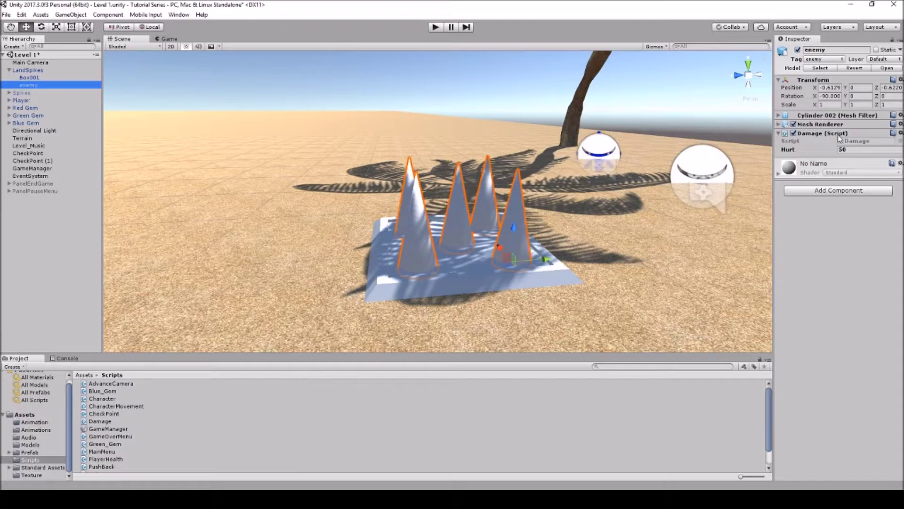
Add a Box Collider to the enemy spikes and duplicate it with Copy / Paste Component As New.
left_click(812, 193)
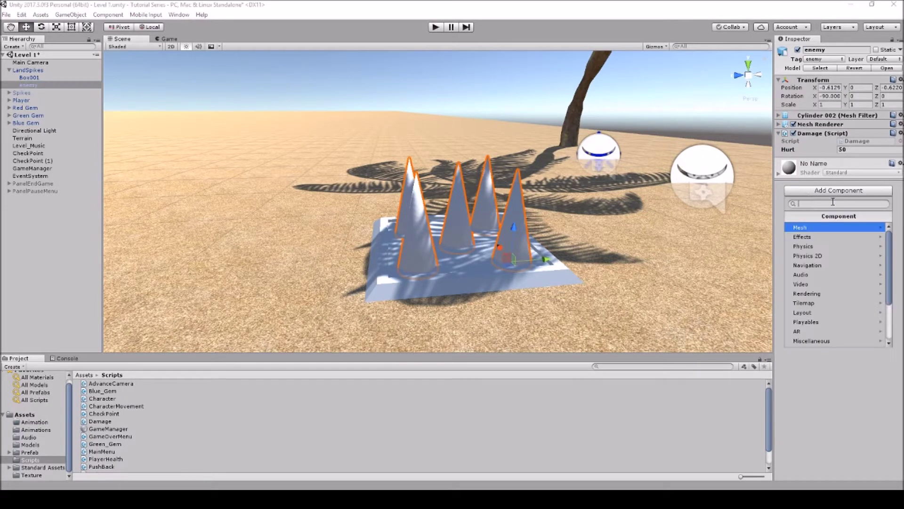
left_click(822, 245)
left_click(825, 247)
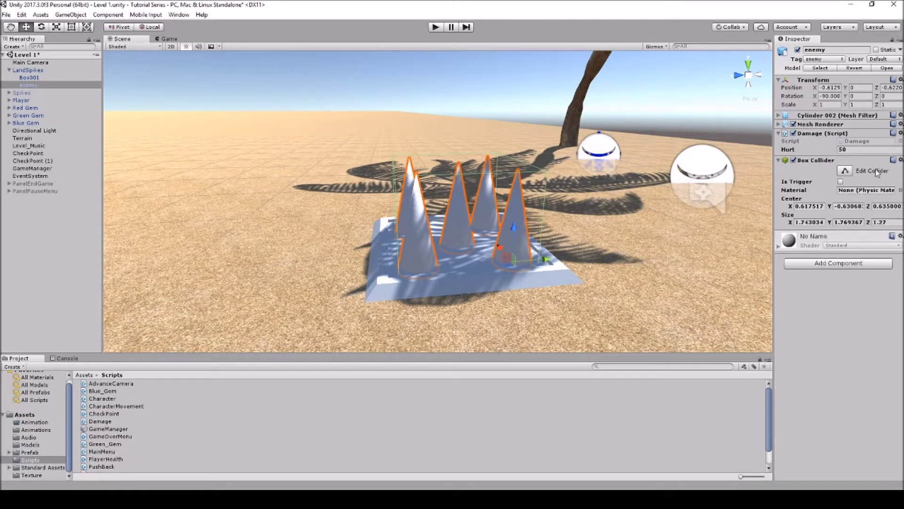
left_click(900, 160)
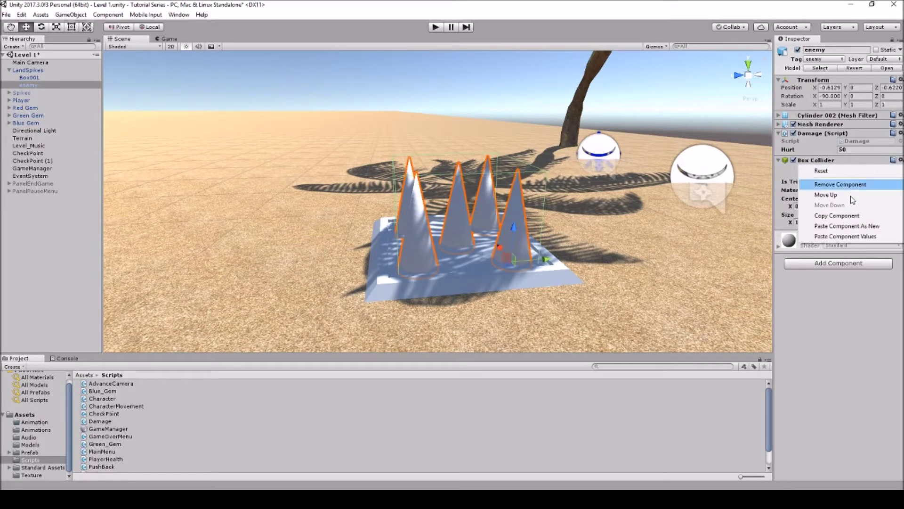
left_click(852, 216)
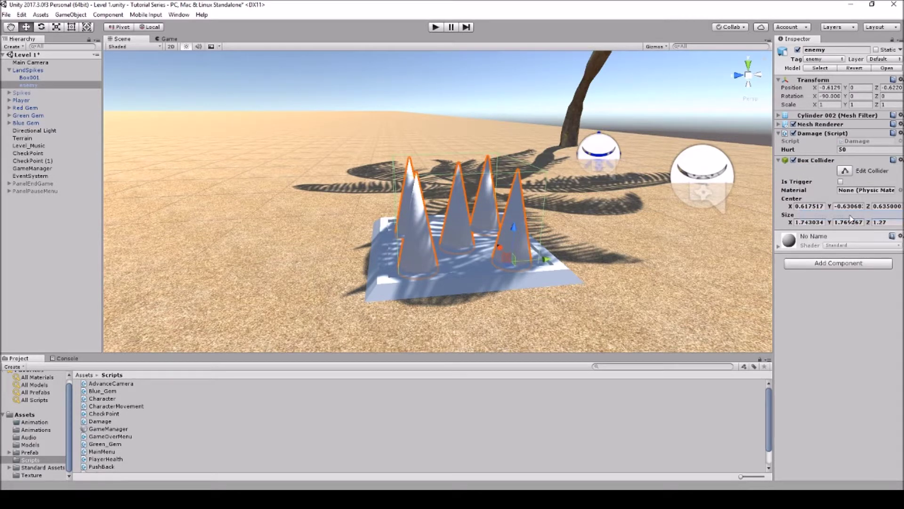
left_click(900, 160)
left_click(852, 233)
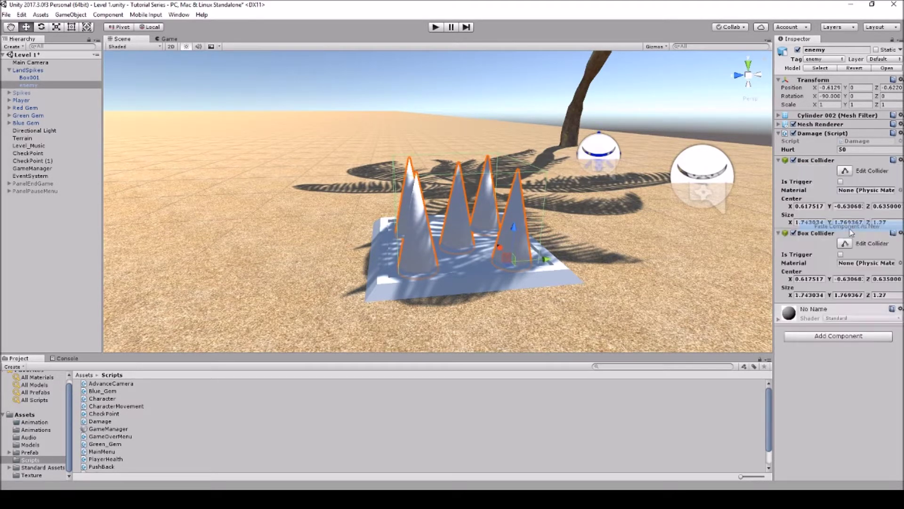
Make one collider a trigger and size it 1.75 × 1.77 × 1.28.
left_click(840, 255)
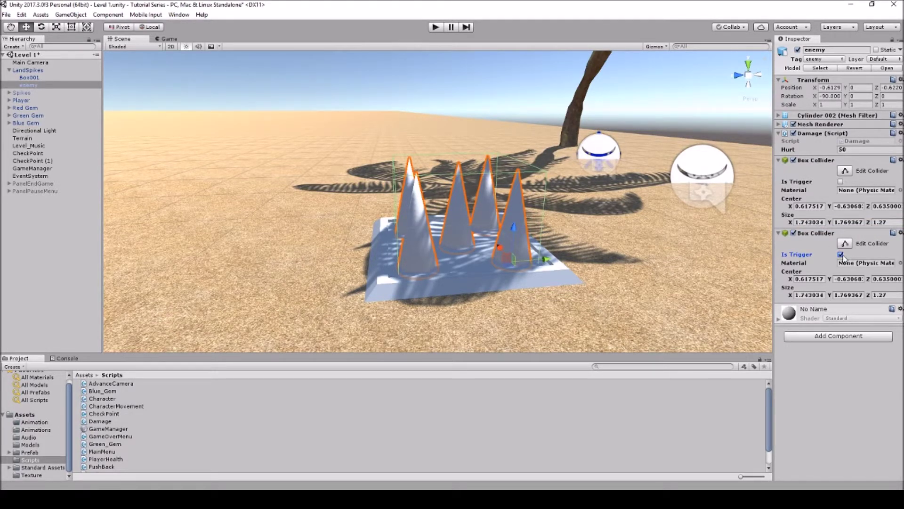
left_click(808, 295)
type("1.75")
left_click(846, 295)
type("1.77")
left_click(885, 296)
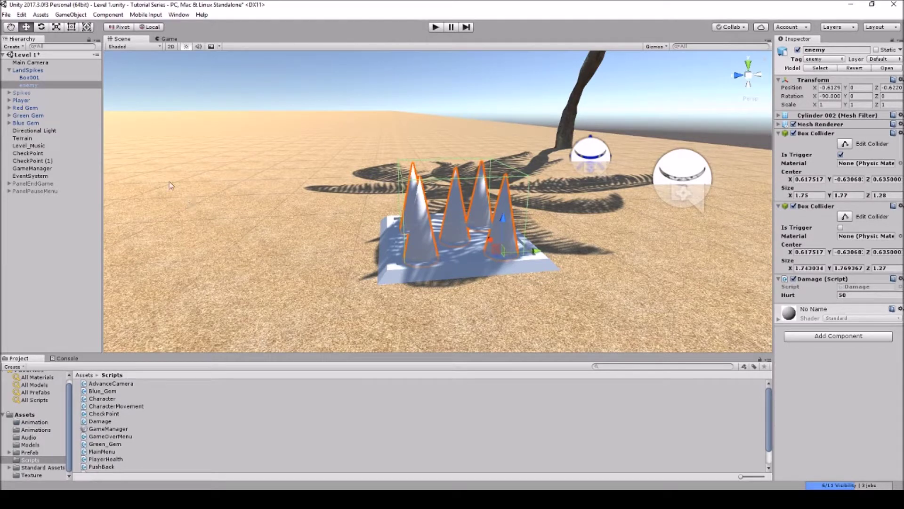
left_click(43, 70)
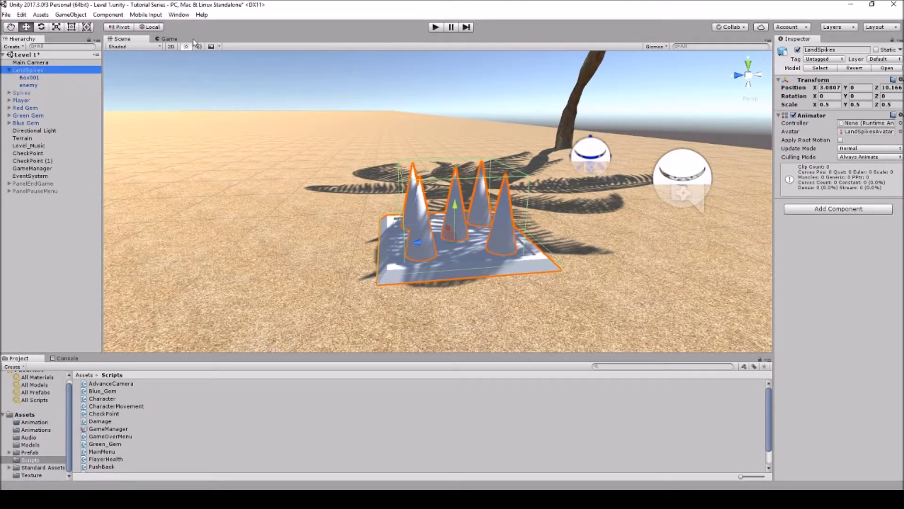
Open the Animation window and dock it below the Scene view.
left_click(179, 15)
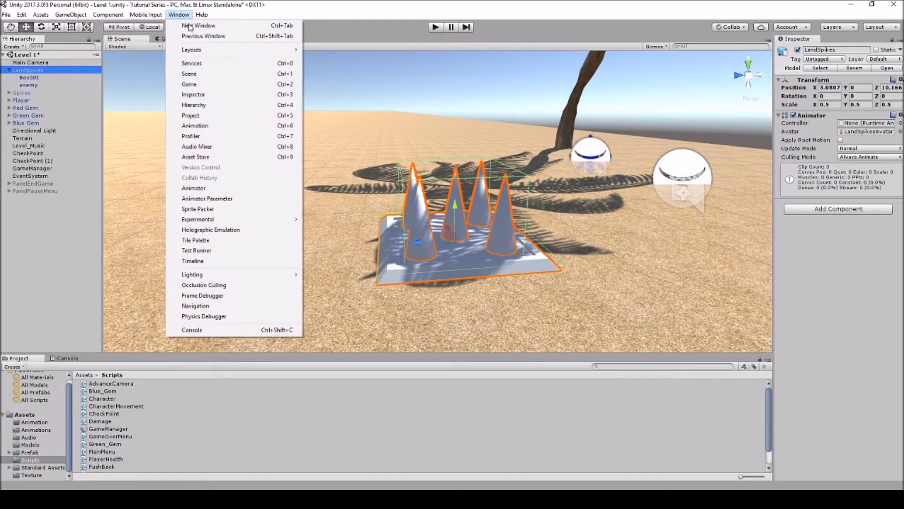
left_click(203, 128)
left_click_drag(25, 9, 274, 324)
Create a new LandSpikes animation clip saved as Spikes.anim in Assets > Animations.
left_click(517, 319)
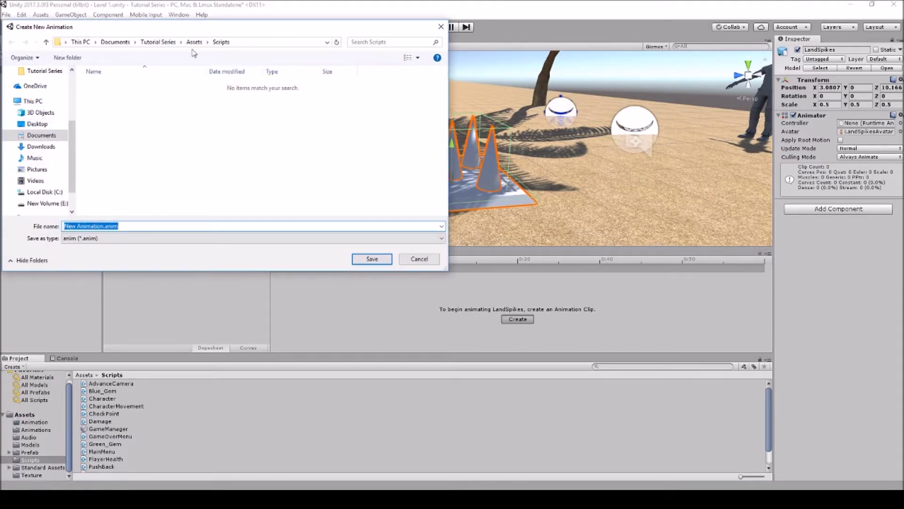
left_click(166, 43)
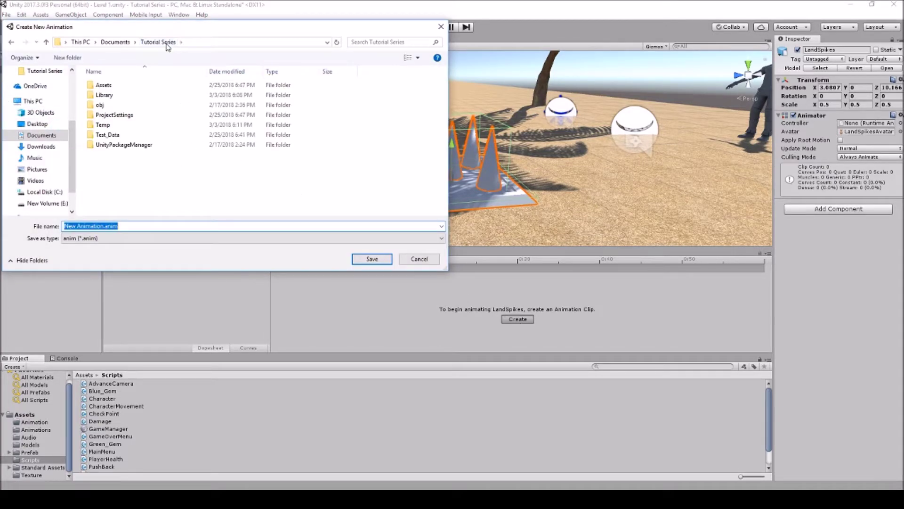
double_click(124, 85)
double_click(126, 94)
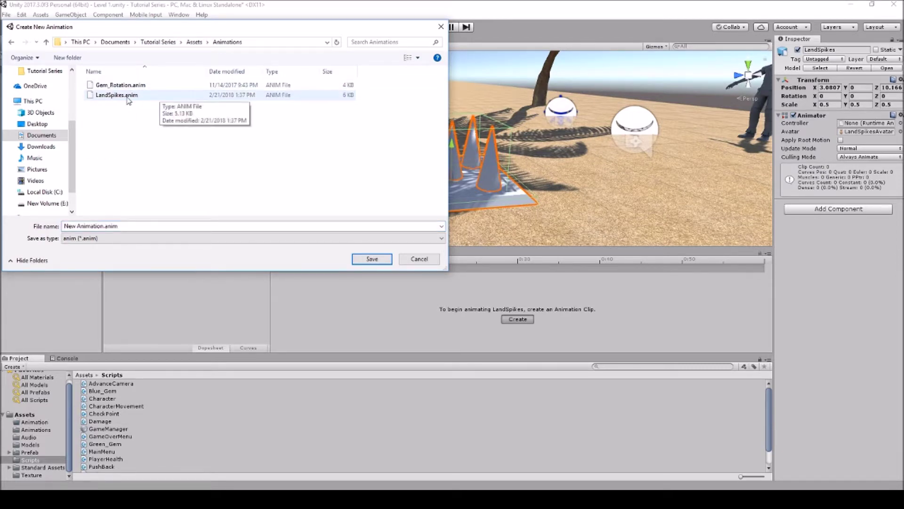
left_click(103, 225)
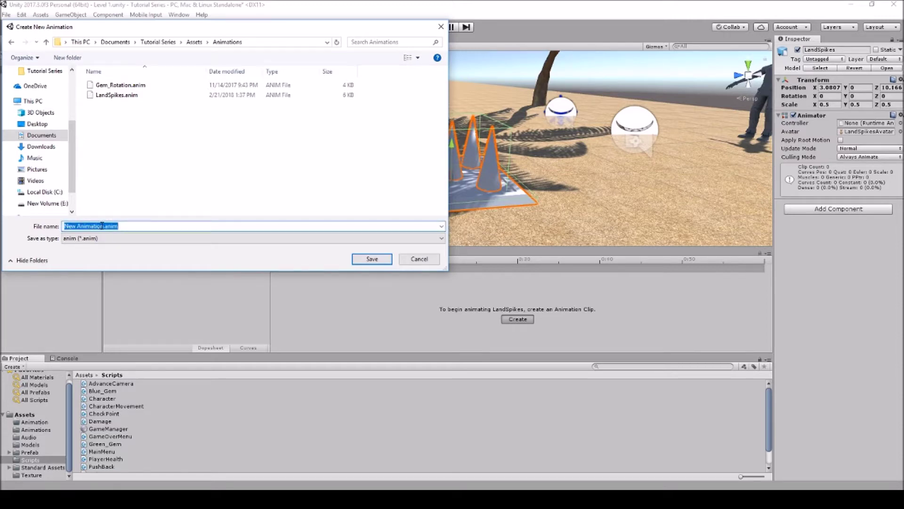
left_click_drag(104, 226, 53, 222)
type("Spikes")
left_click(362, 258)
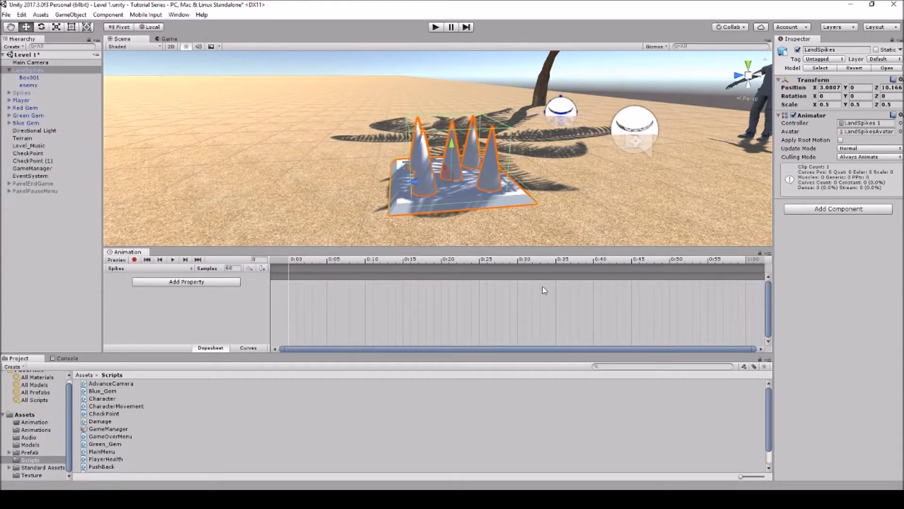
In record mode, key the enemy spikes sunk into the box at Position Y -1.219.
scroll(374, 300, "down", 10)
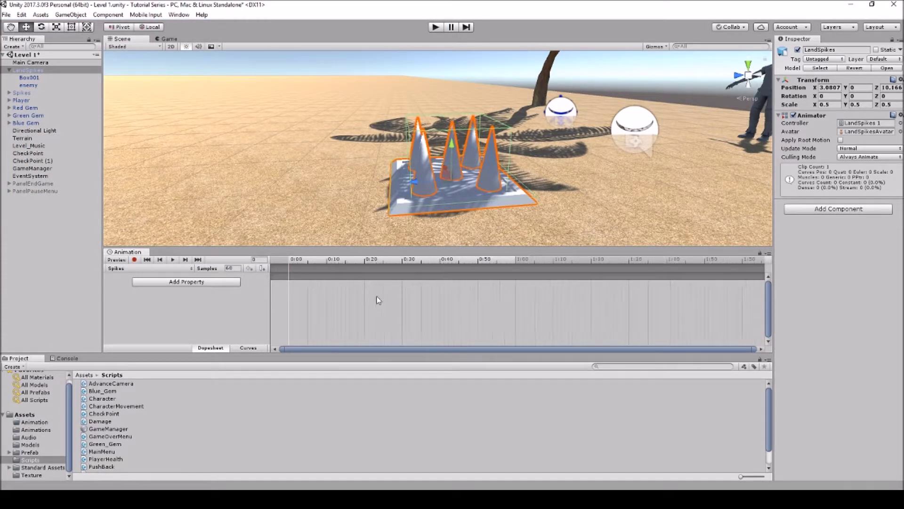
scroll(390, 304, "down", 10)
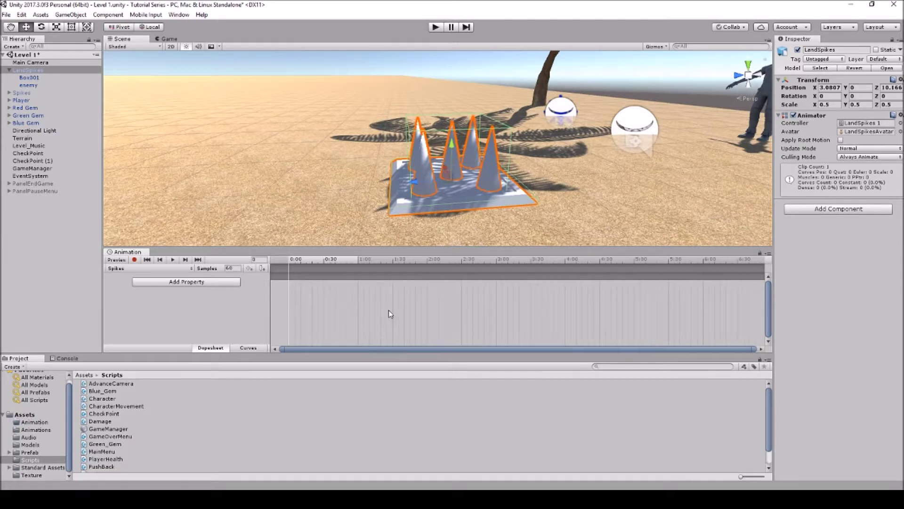
scroll(382, 318, "down", 1)
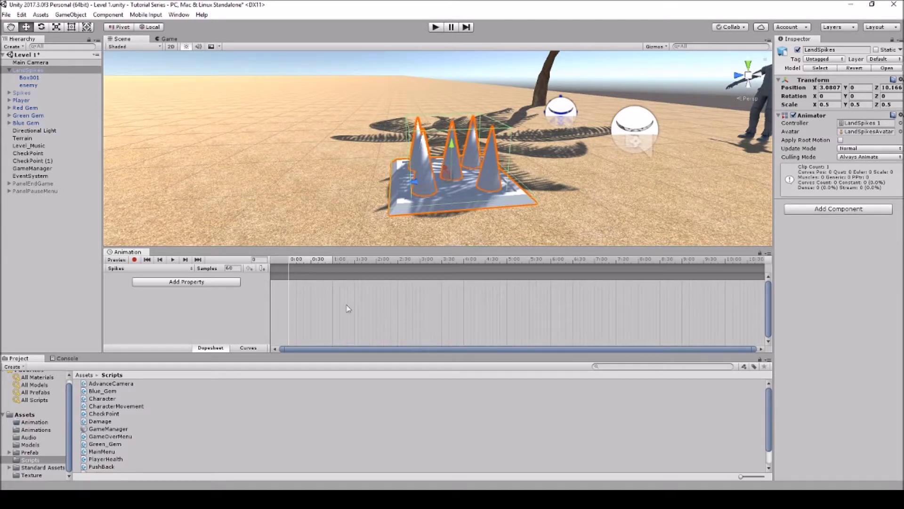
left_click(135, 260)
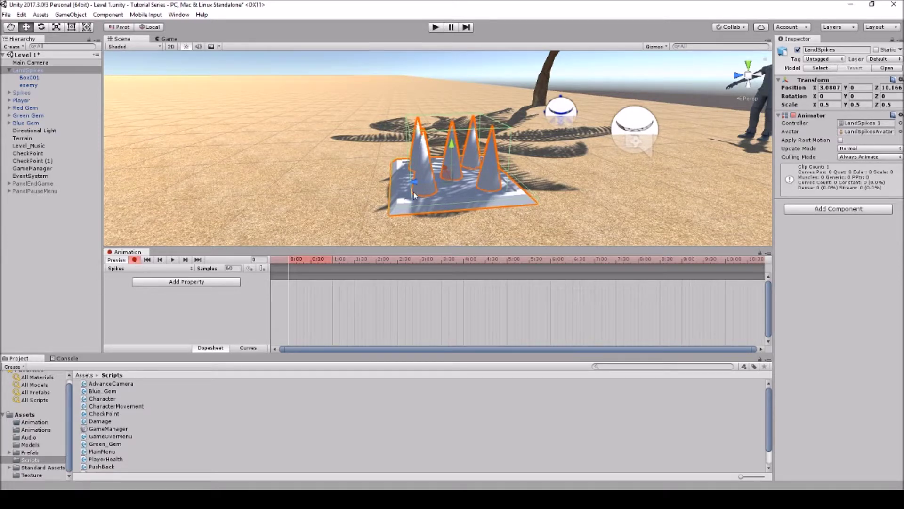
left_click(854, 88)
left_click(451, 148)
left_click(32, 86)
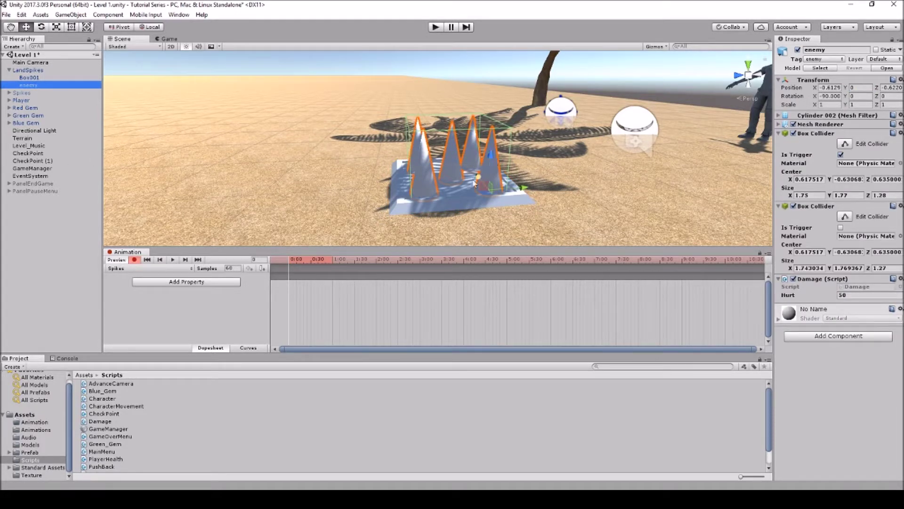
left_click_drag(490, 166, 489, 188)
left_click_drag(486, 202, 486, 209)
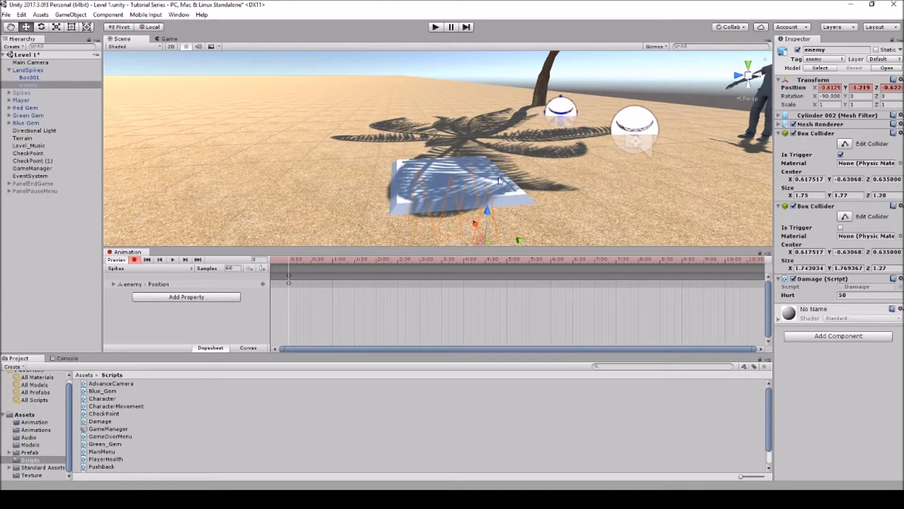
scroll(537, 156, "up", 2)
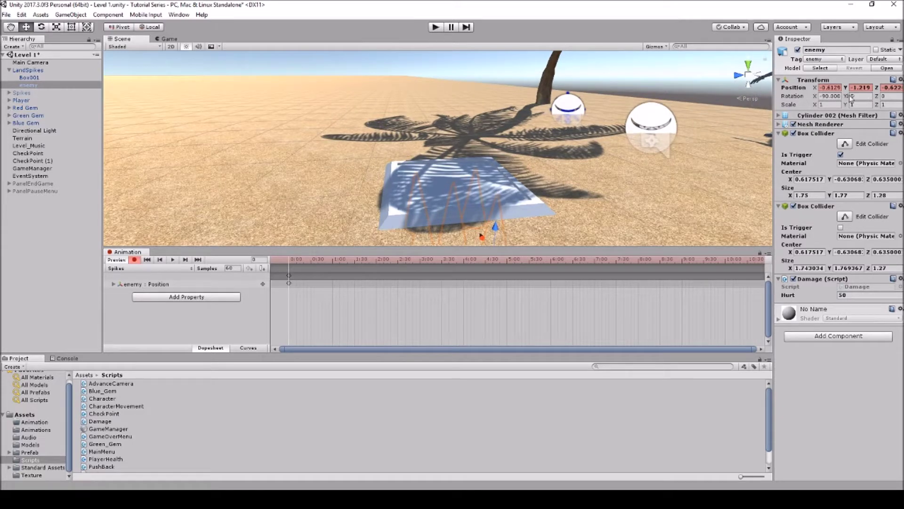
Add a keyframe at frame 60 and set Position Y to 0 near frame 120.
left_click(871, 88)
left_click_drag(288, 260, 333, 258)
left_click(249, 267)
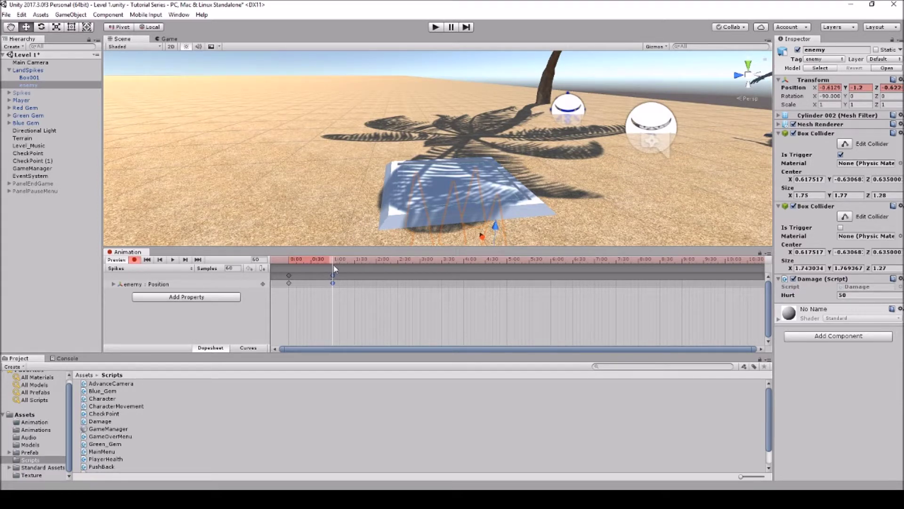
left_click_drag(334, 264, 377, 274)
left_click(854, 88)
type("0")
Key frame 180, set the first keyframe's Position Y to -1.2, and preview the clip.
left_click_drag(390, 259, 421, 260)
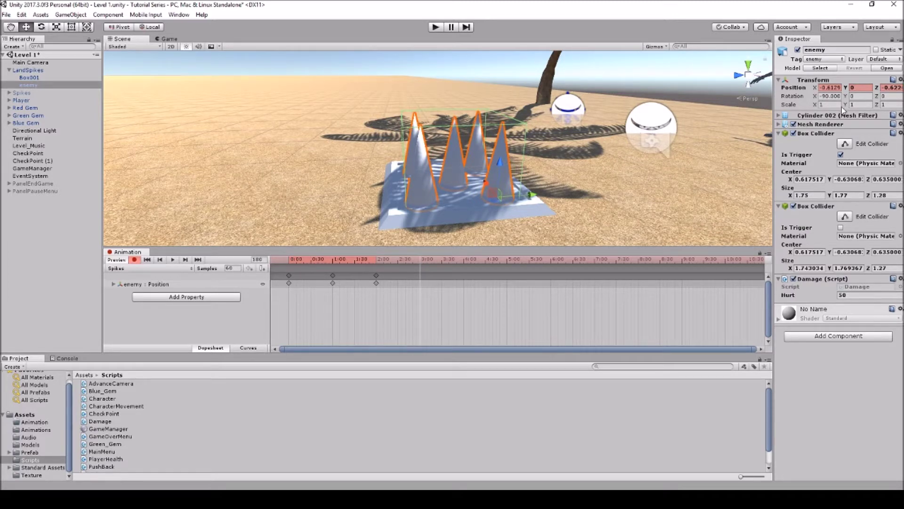
left_click(249, 268)
left_click(172, 260)
left_click(288, 283)
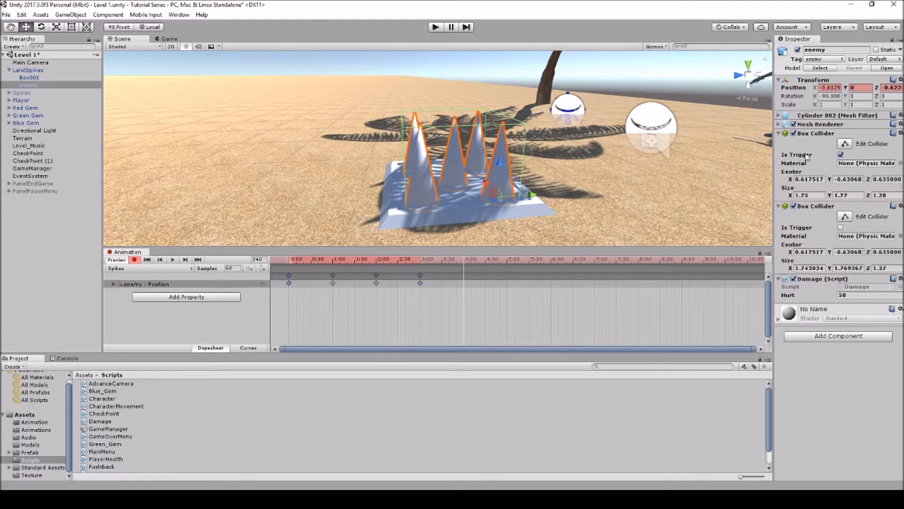
type("1")
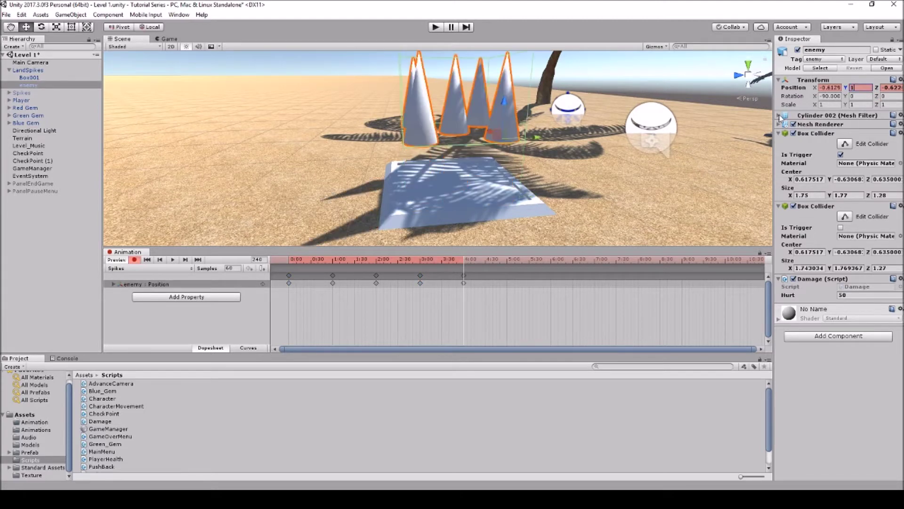
type(".2")
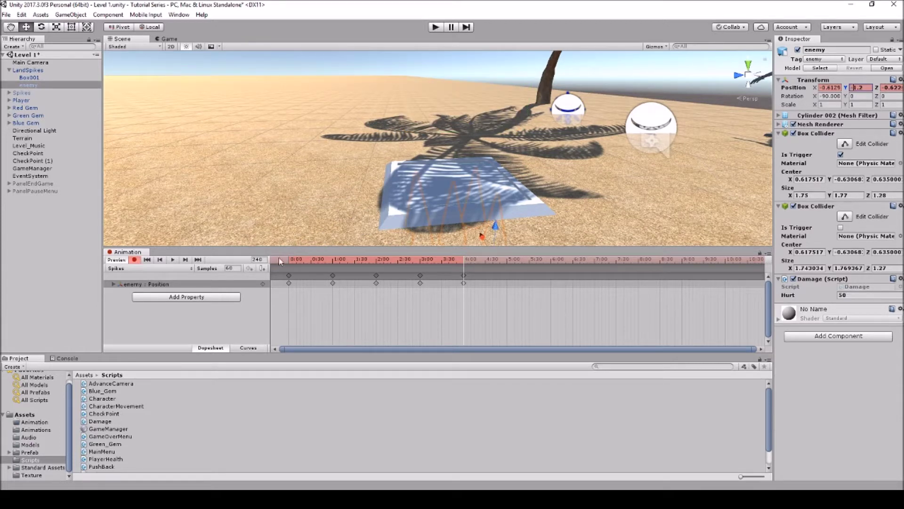
left_click(172, 260)
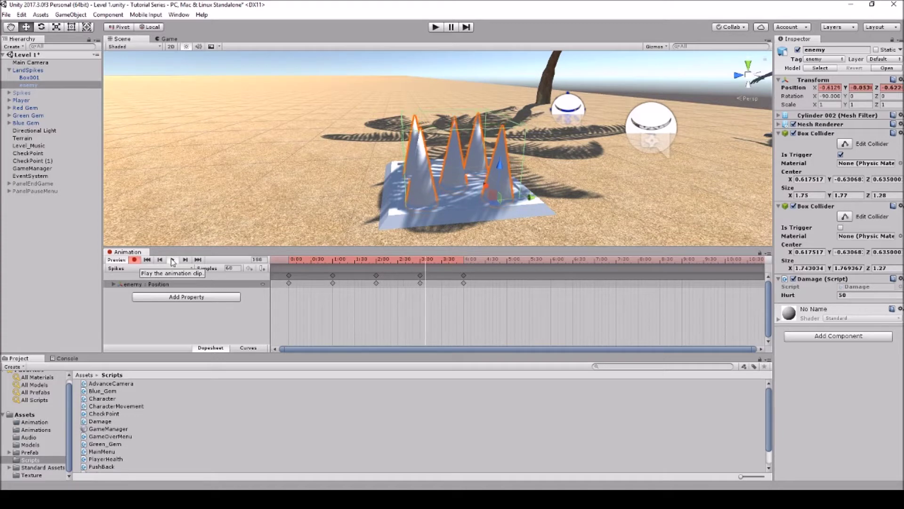
Stop the preview and drag the 1:00 keyframe later to 1:30.
left_click(173, 260)
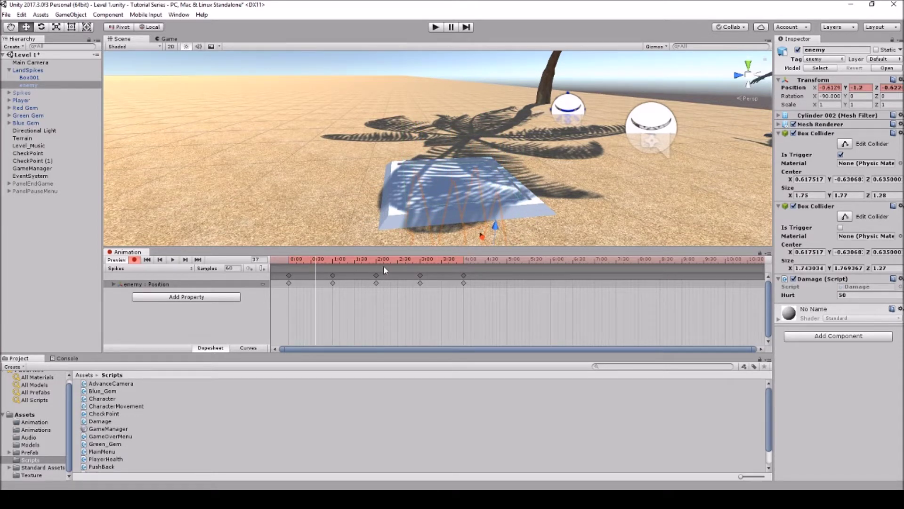
left_click_drag(332, 275, 421, 280)
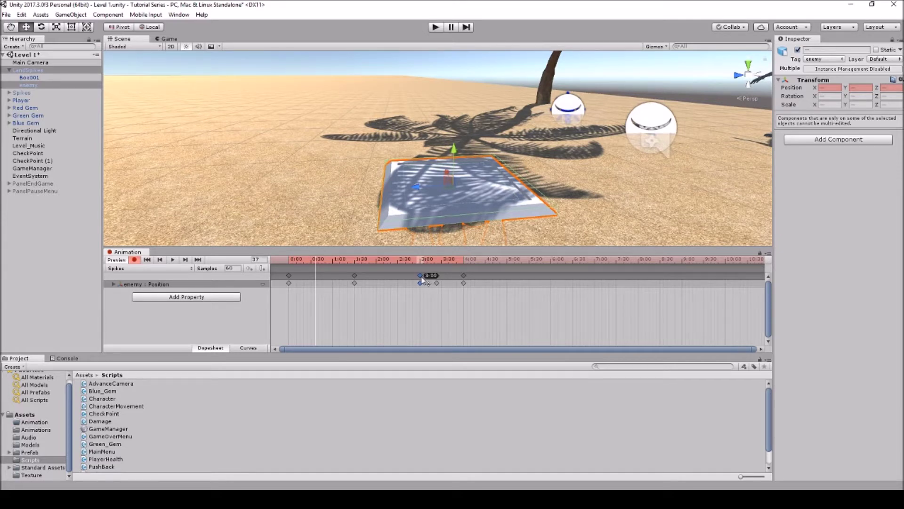
Push the later keyframes out to about 4:30 and 6:12, then play to check timing.
left_click_drag(465, 279, 581, 277)
left_click_drag(437, 279, 486, 279)
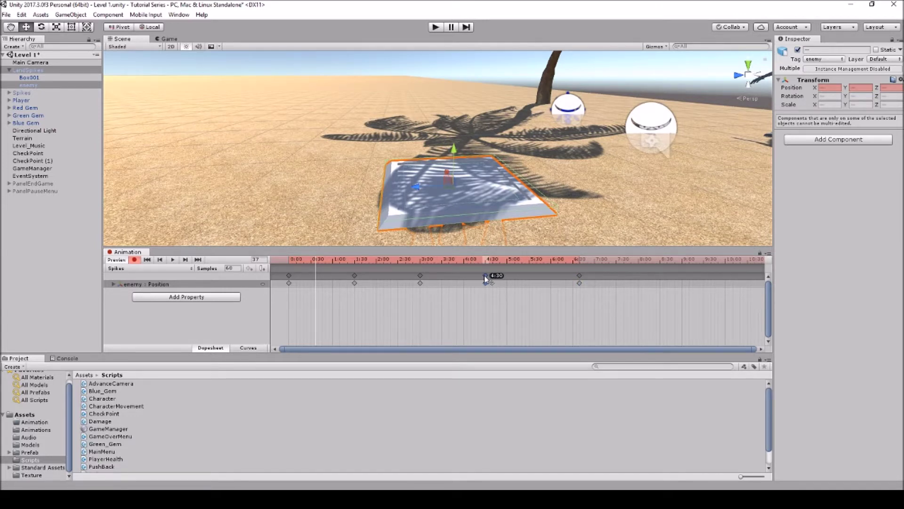
left_click_drag(580, 278, 553, 282)
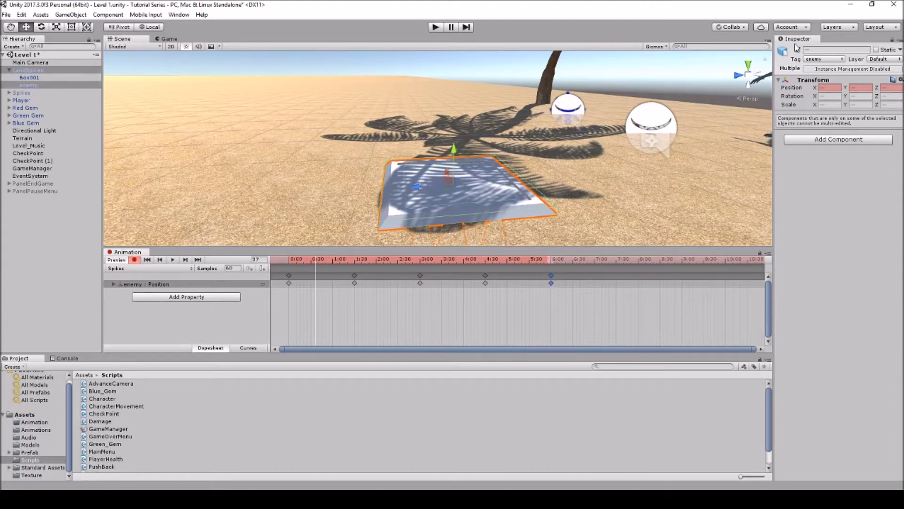
left_click(173, 260)
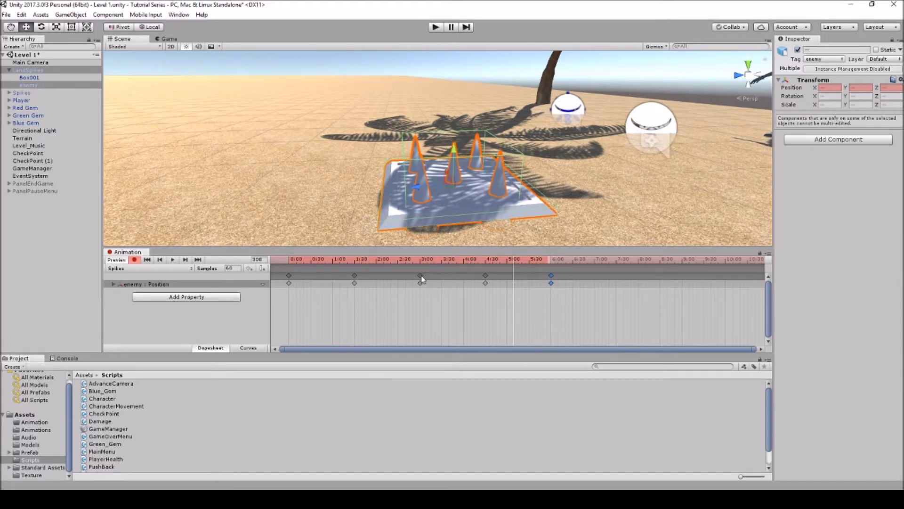
Place the keyframes at 2:30, 4:00 and 5:00, scrub the rise, and play the retimed clip.
left_click_drag(397, 283, 399, 284)
left_click(485, 276)
left_click_drag(486, 279, 445, 283)
left_click_drag(454, 281, 464, 282)
left_click(386, 261)
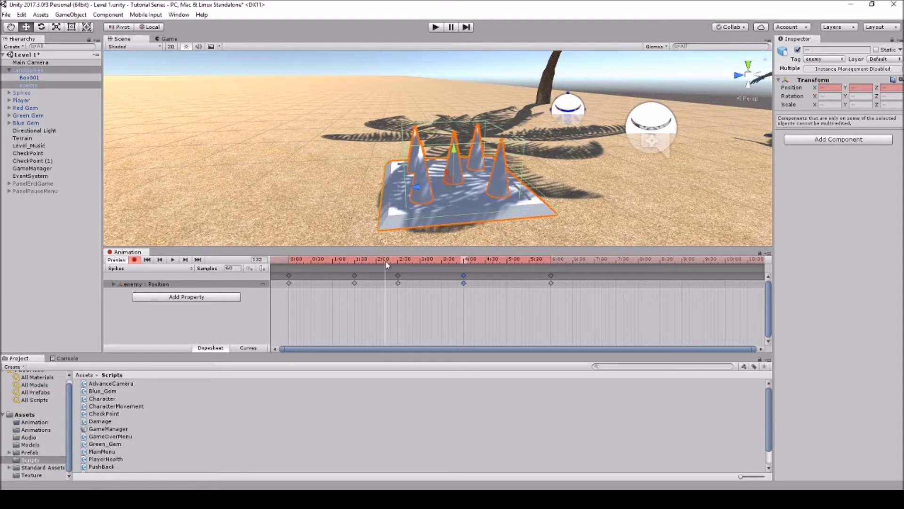
left_click_drag(386, 263, 462, 266)
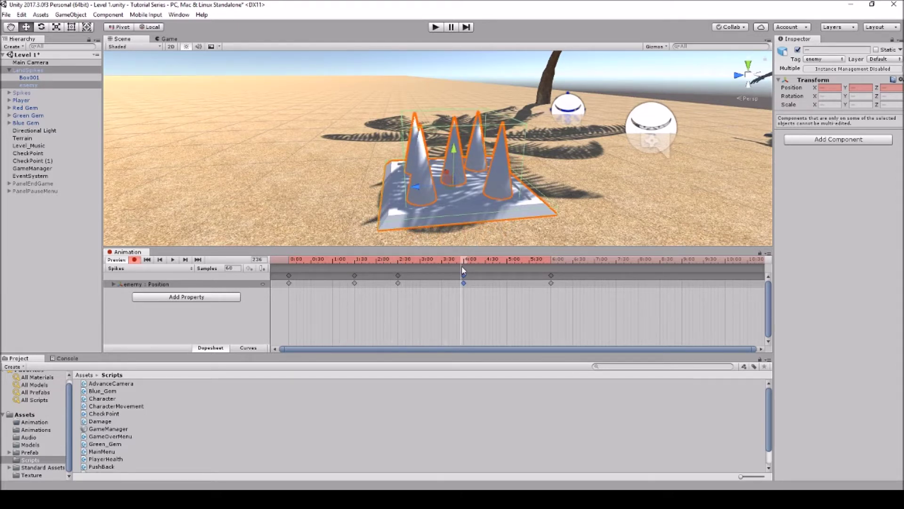
left_click_drag(552, 279, 508, 280)
left_click_drag(507, 279, 508, 279)
left_click(172, 259)
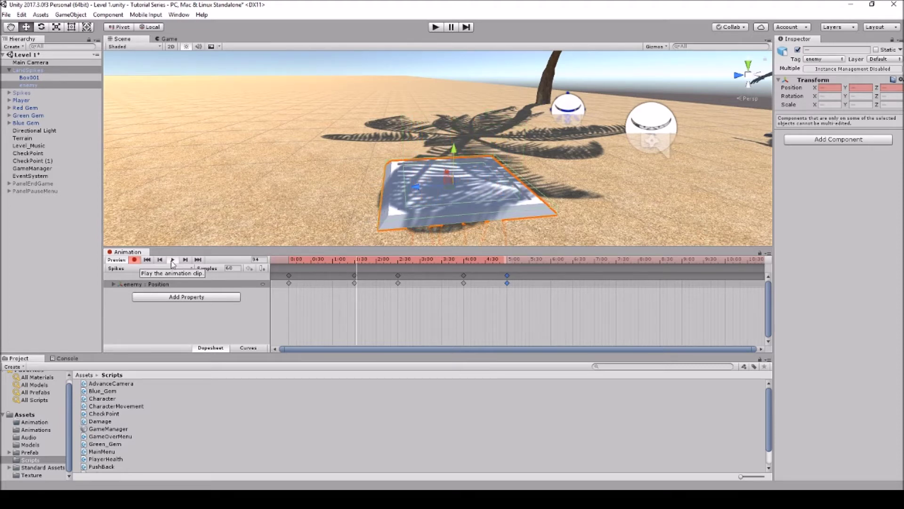
left_click(435, 29)
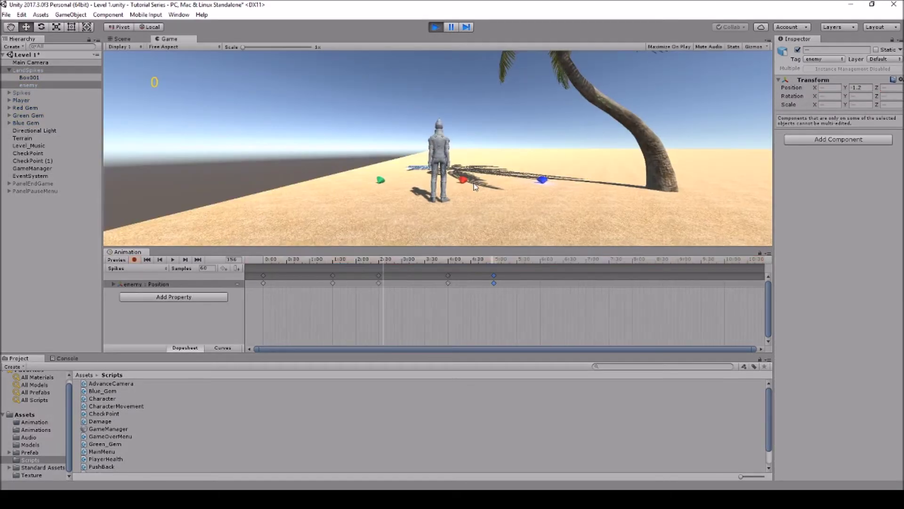
key("w")
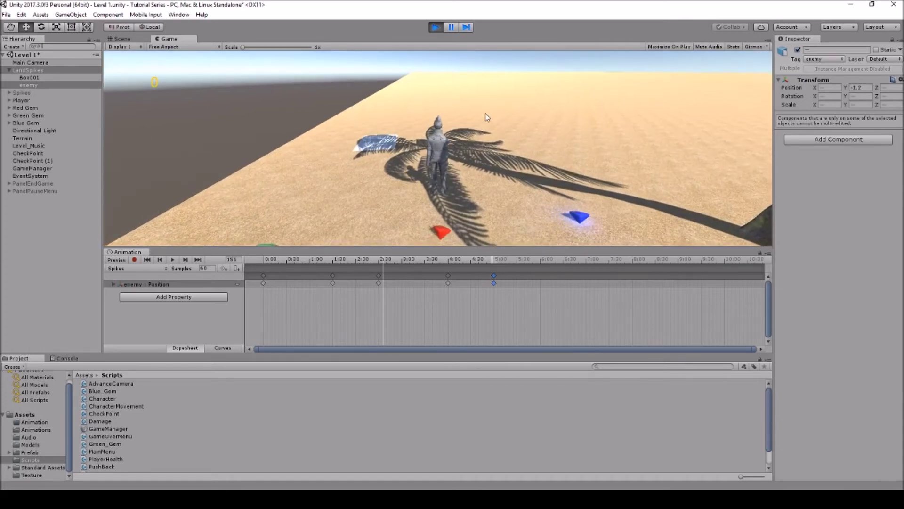
left_click(435, 27)
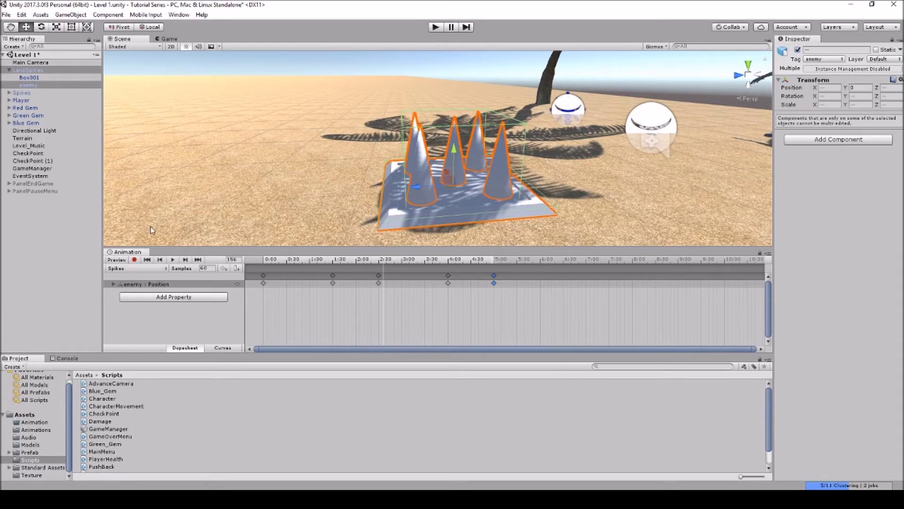
Close the Animation tab using Close Tab from its right-click menu.
right_click(132, 253)
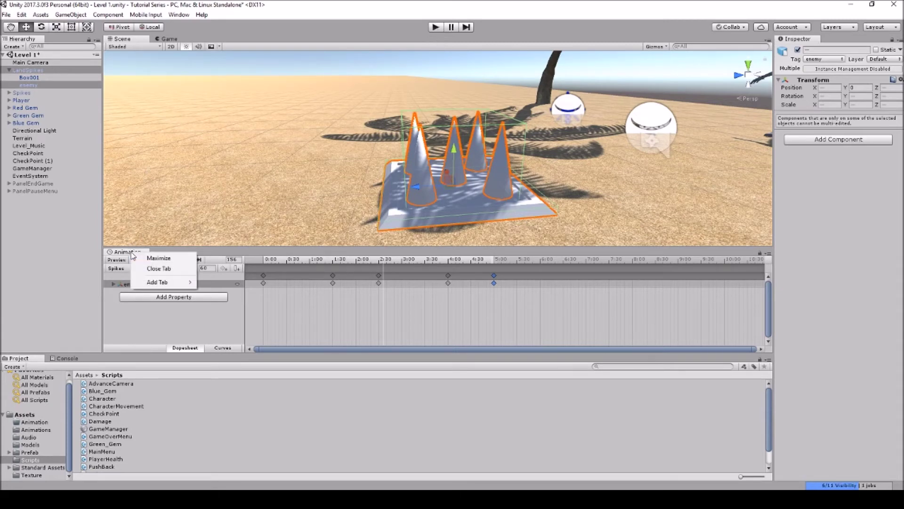
left_click(159, 268)
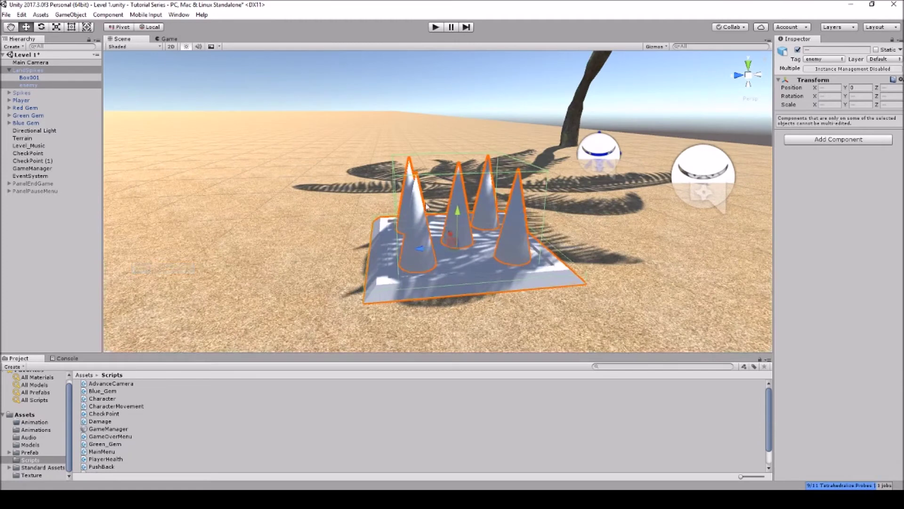